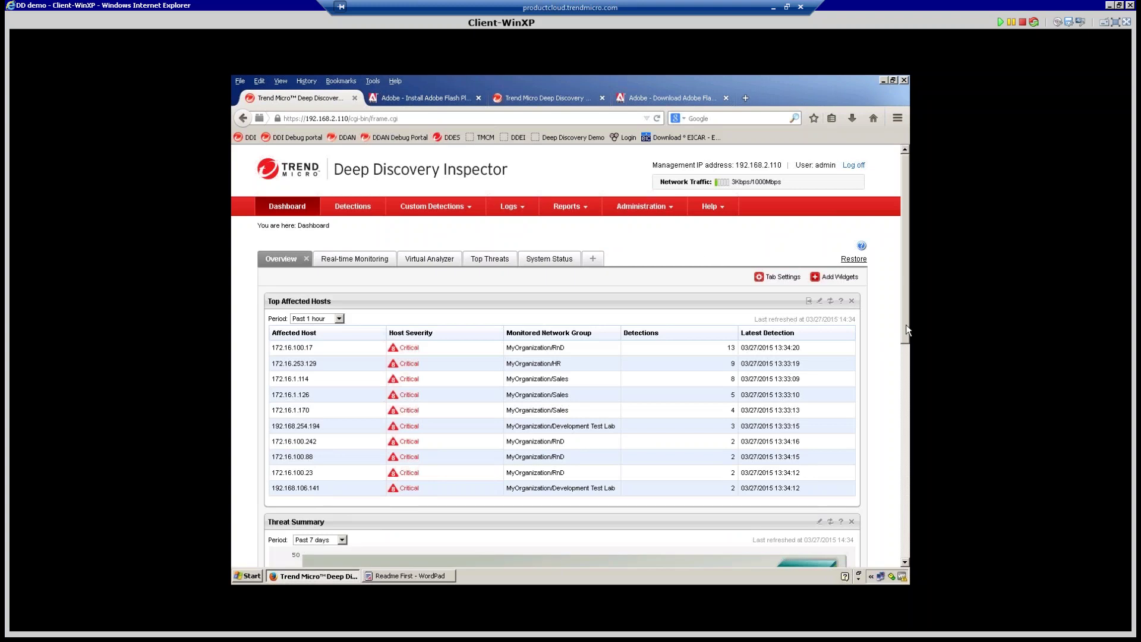
Review the Top Affected Hosts, Threat Summary and scanned traffic widgets on the Overview dashboard.
drag(906, 324, 906, 330)
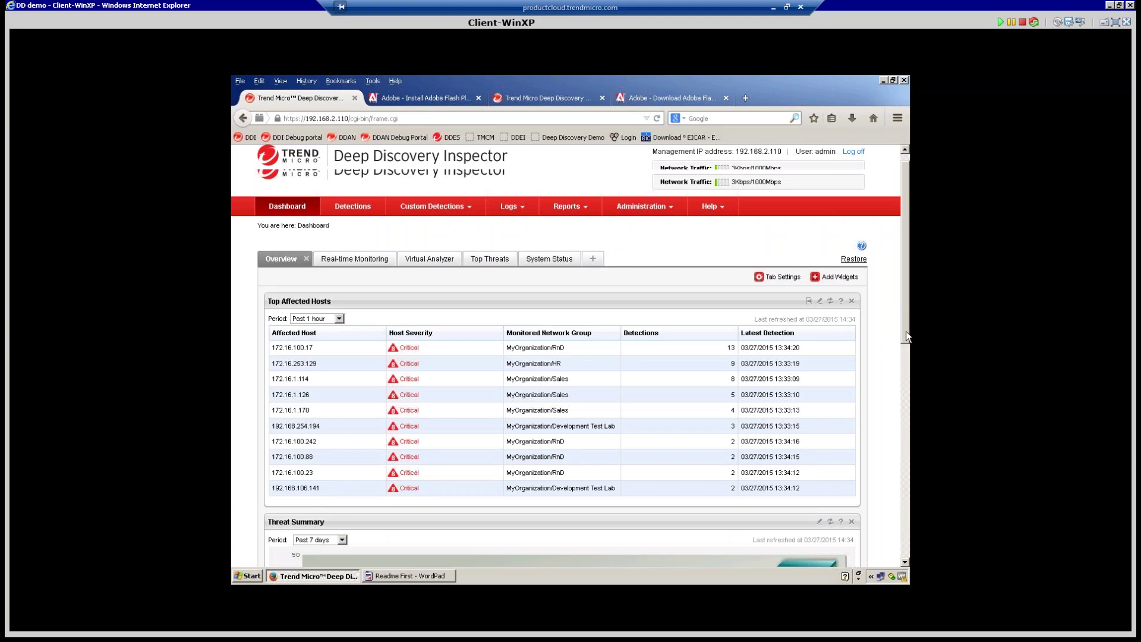
drag(906, 332, 906, 342)
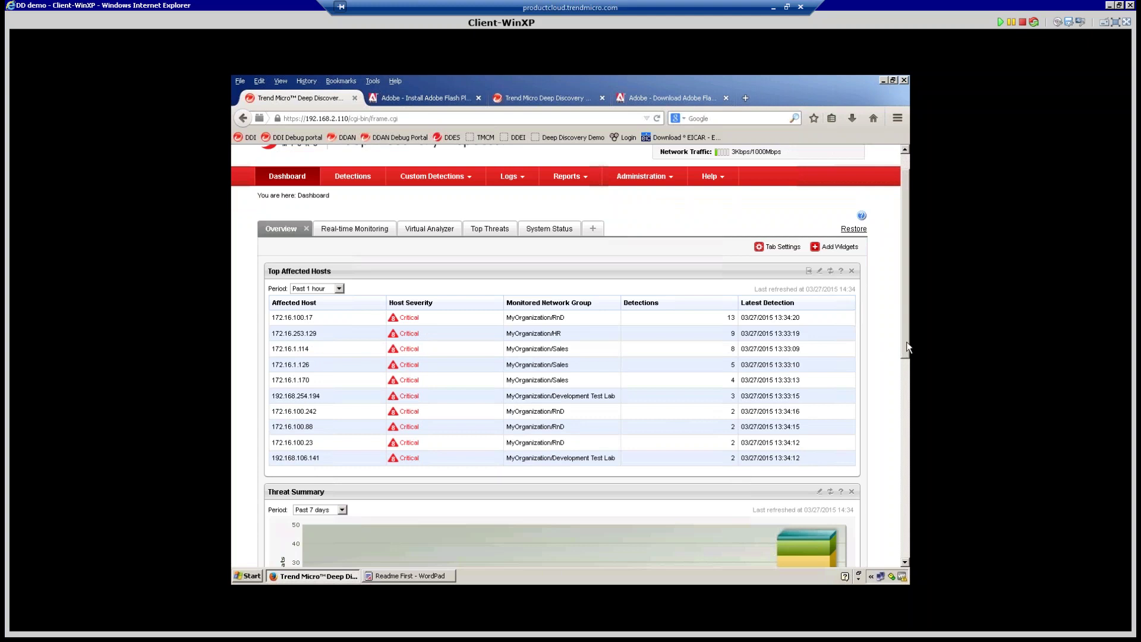
scroll(792, 415, down, 10)
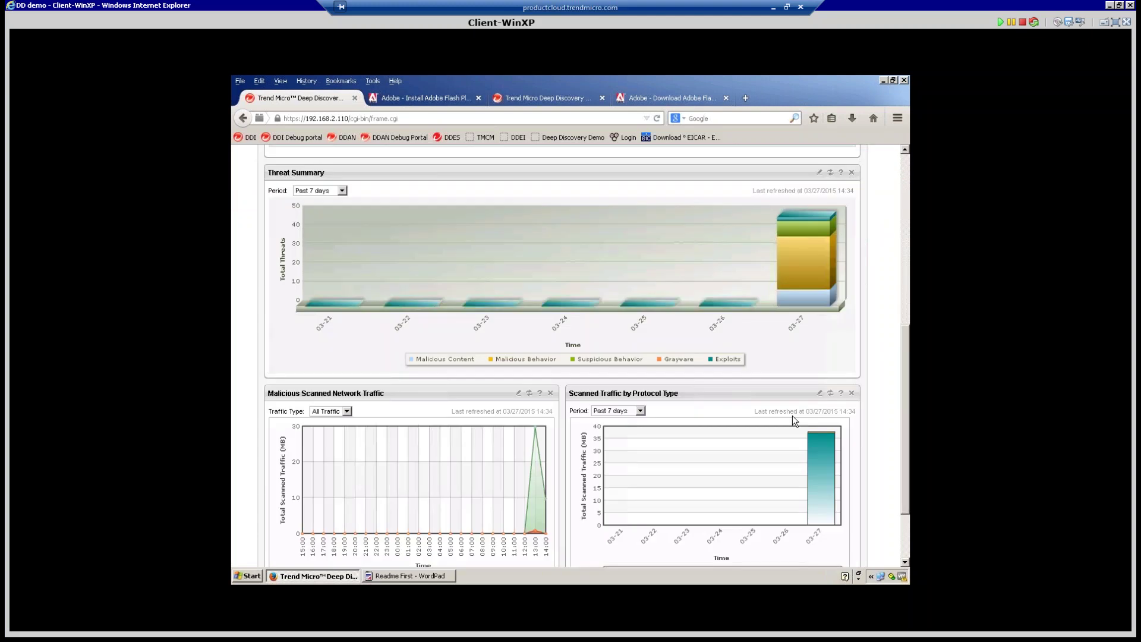
scroll(907, 400, down, 3)
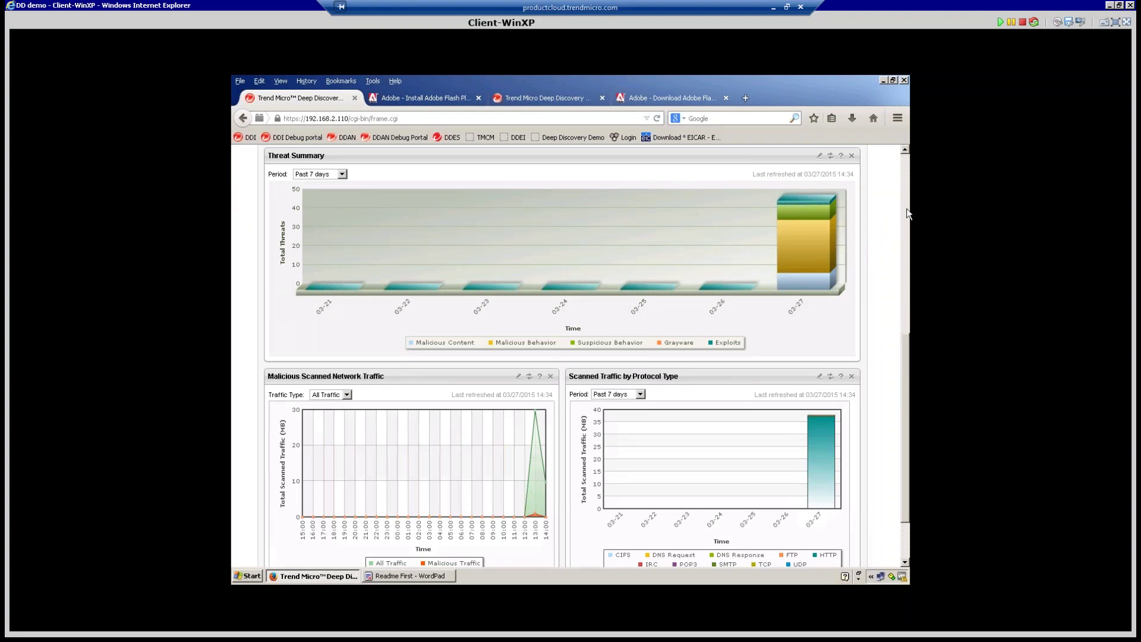
scroll(402, 275, up, 5)
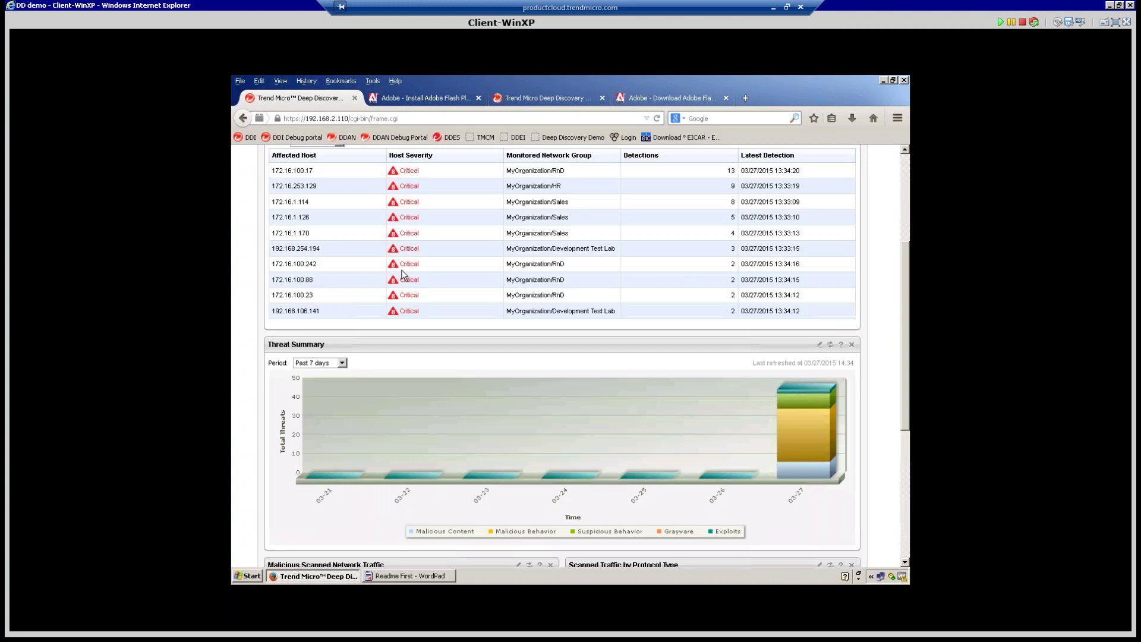
scroll(403, 274, up, 5)
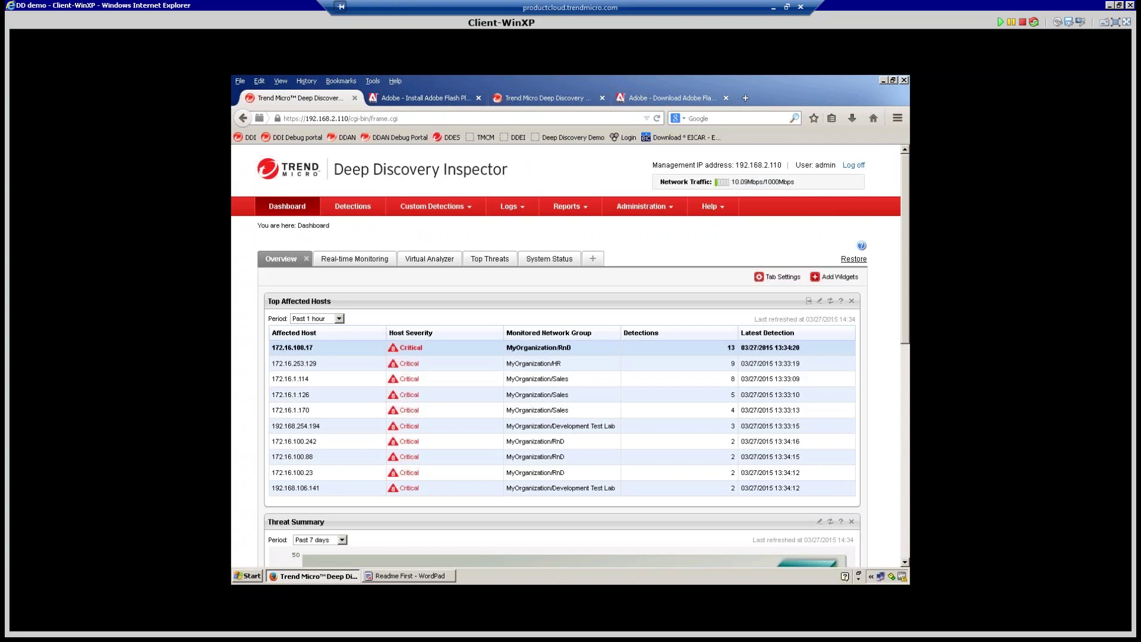
Open the detections list of host 172.16.100.17 and expand the total detections of POISONIVY TCP Response - Class 1.
click(532, 348)
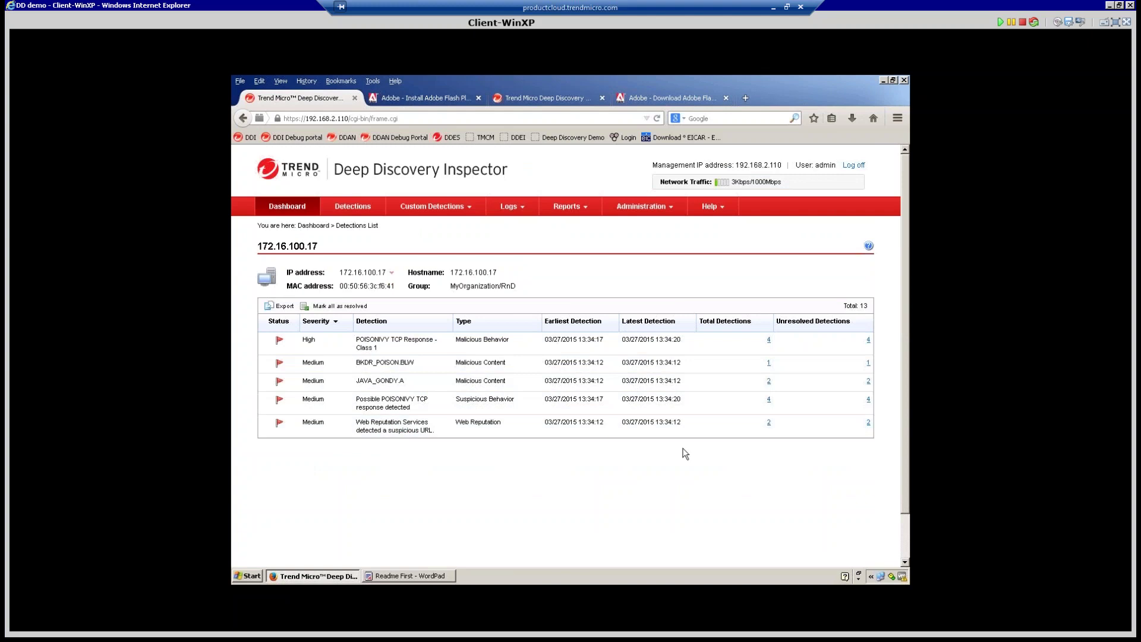
click(769, 340)
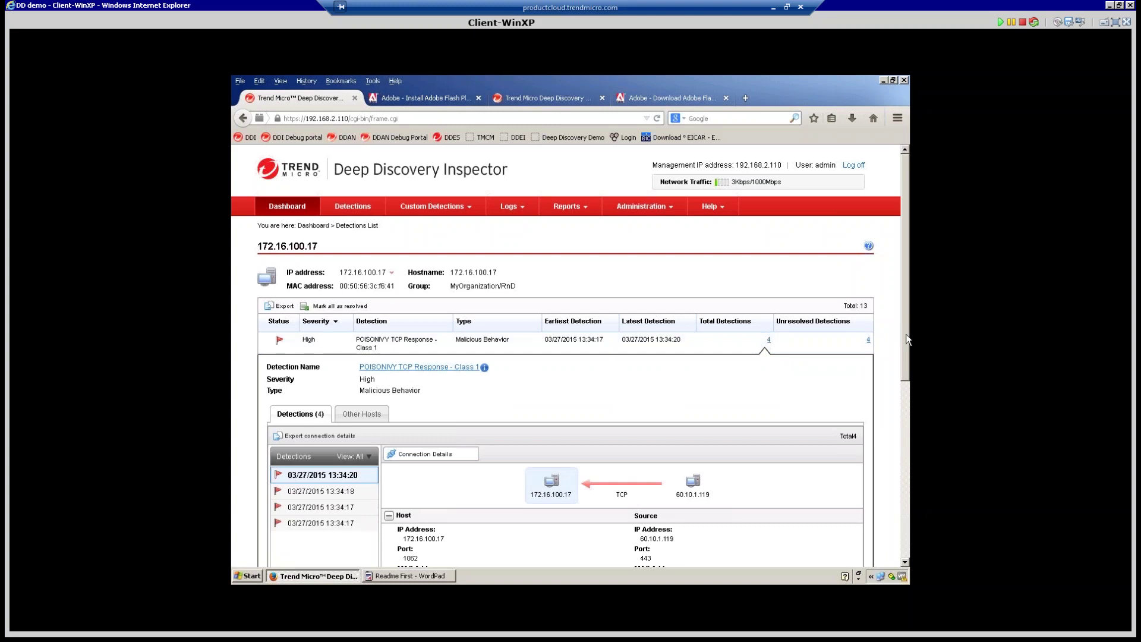
Examine the POISONIVY detection's connection details, including host, source and attack phase, and the host's remaining detections.
scroll(908, 356, down, 1)
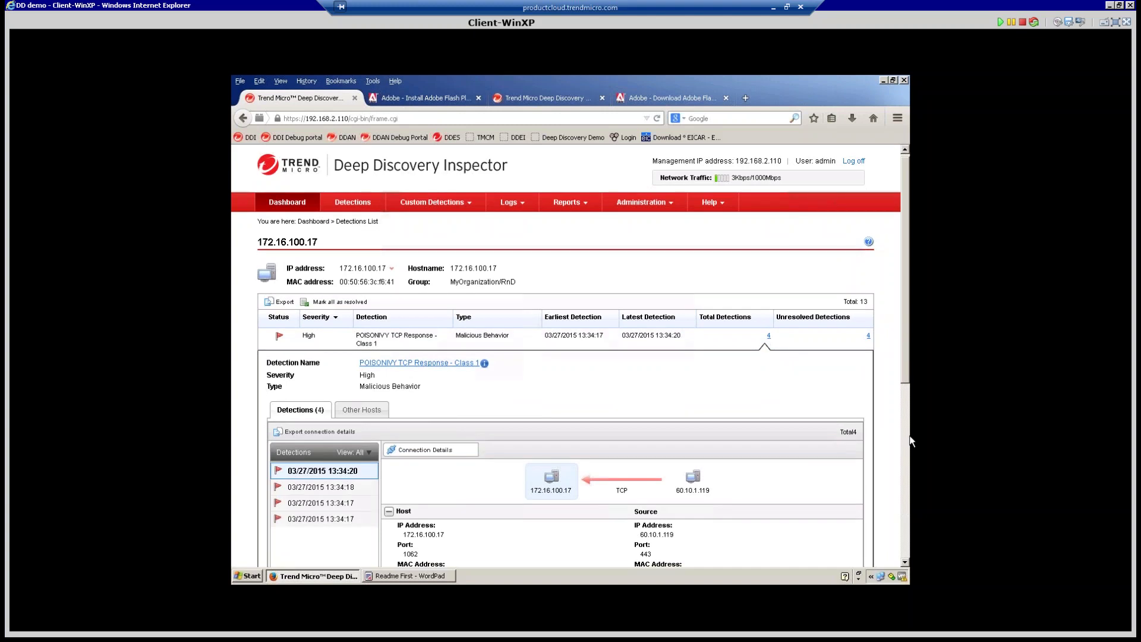
scroll(910, 440, down, 3)
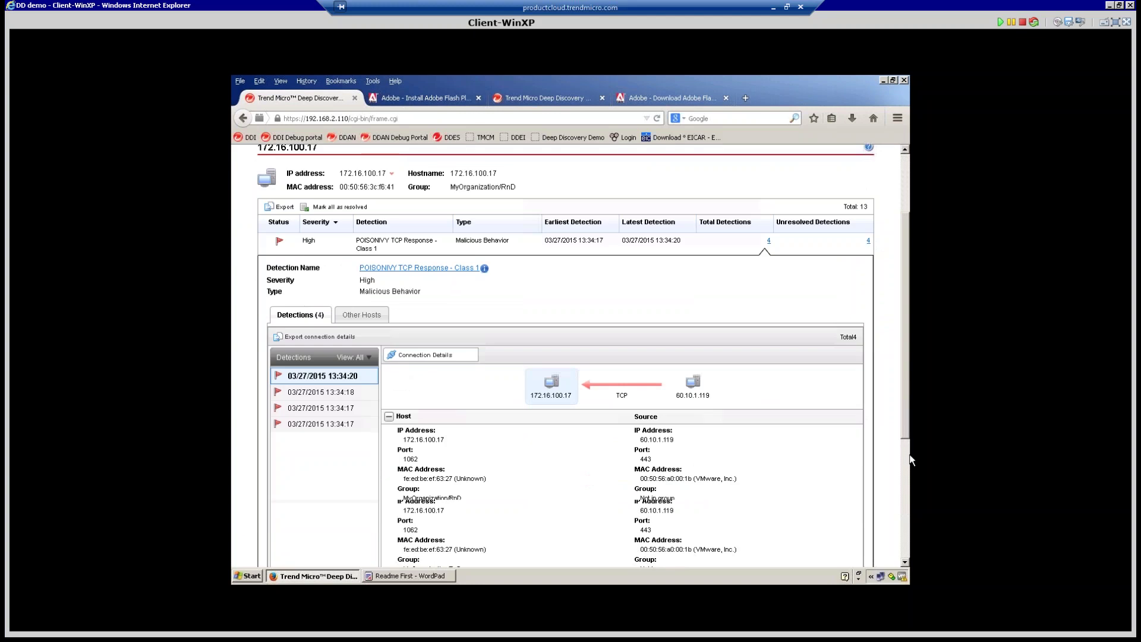
scroll(911, 416, down, 3)
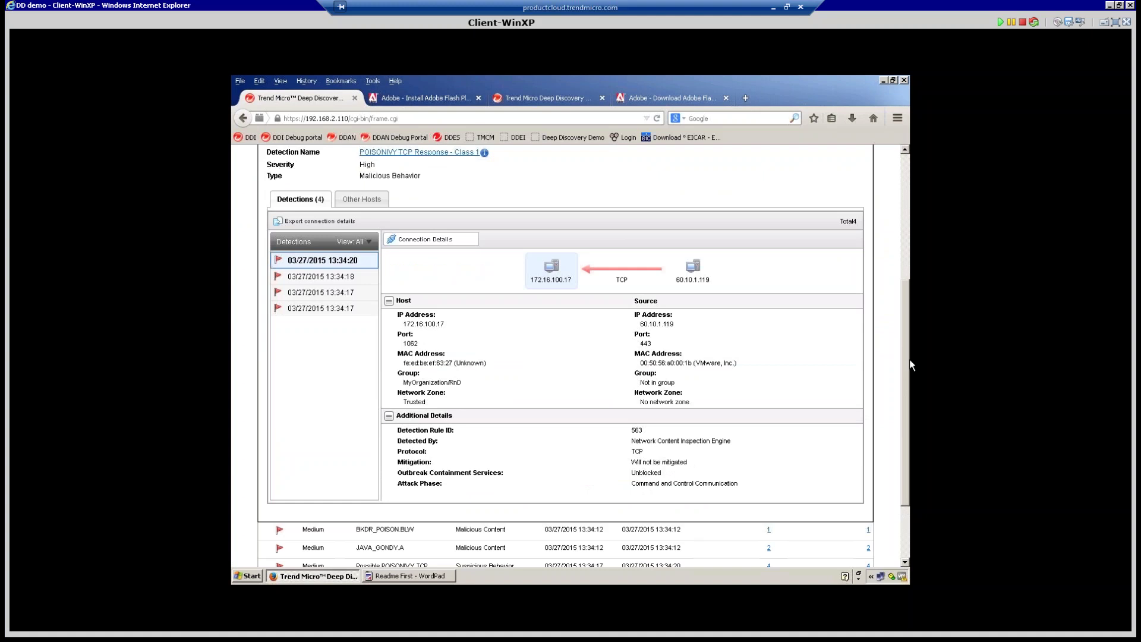
scroll(909, 359, up, 3)
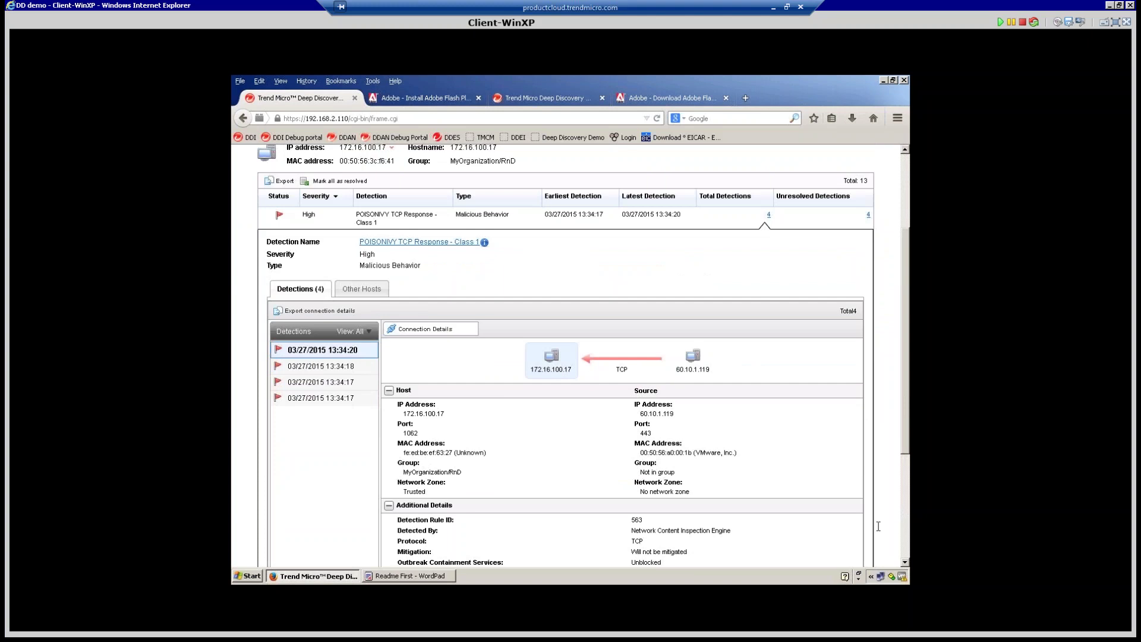
click(905, 563)
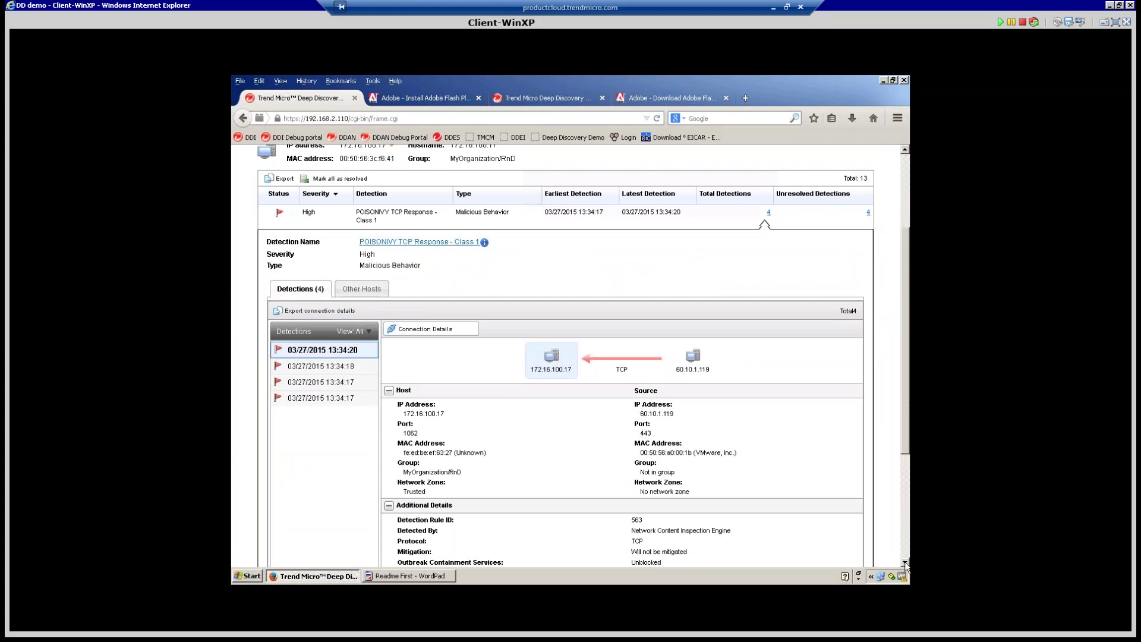
click(905, 563)
click(905, 563)
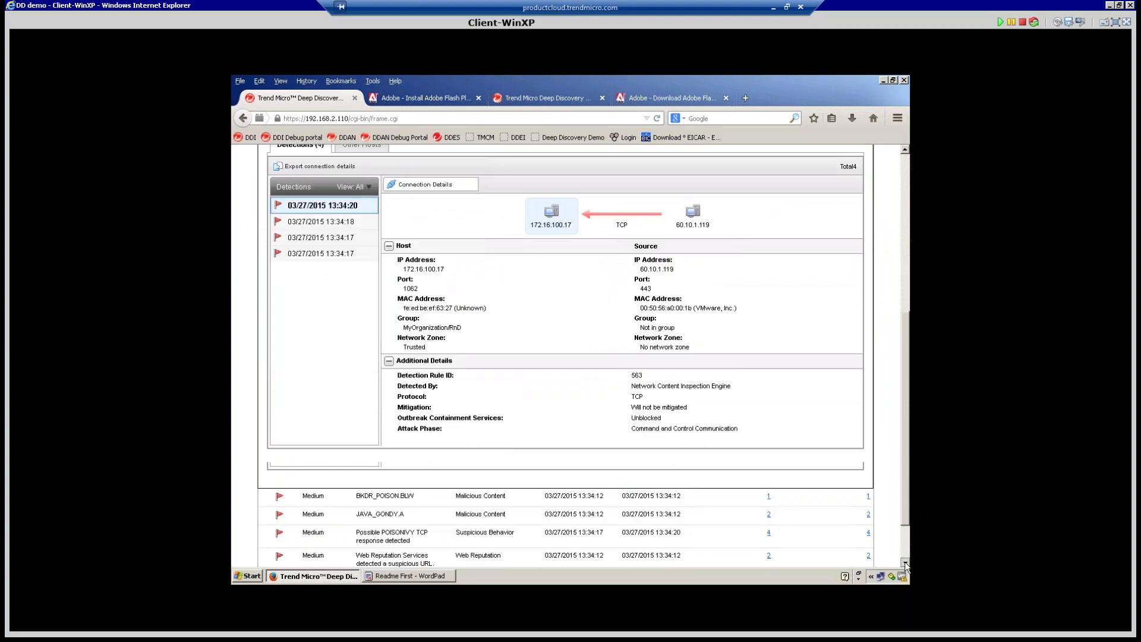
click(905, 563)
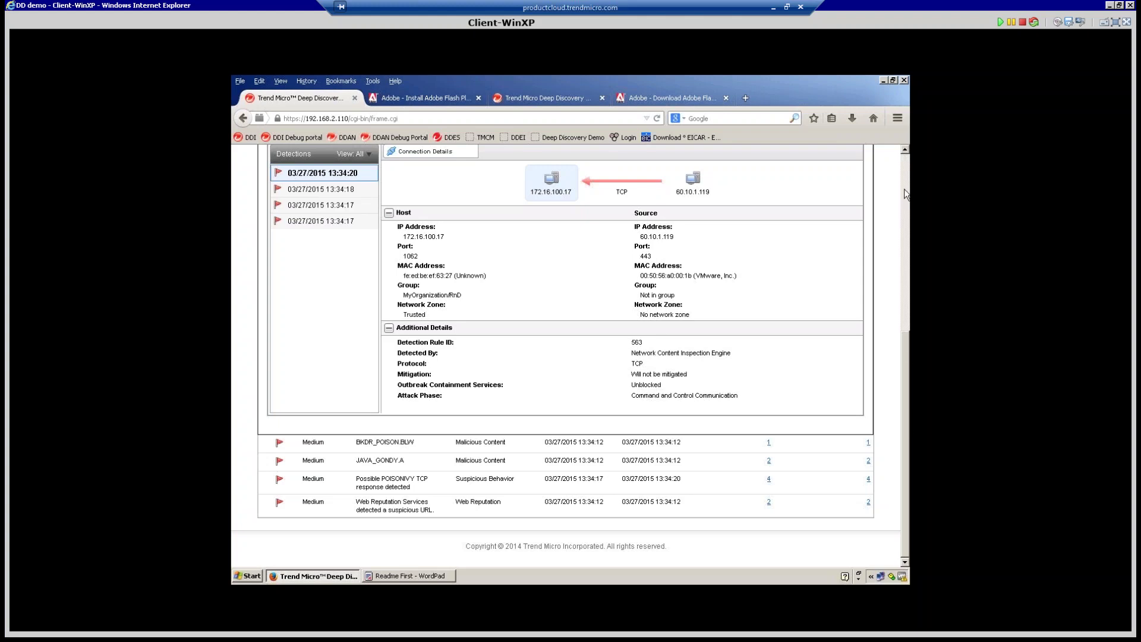
scroll(905, 194, up, 2)
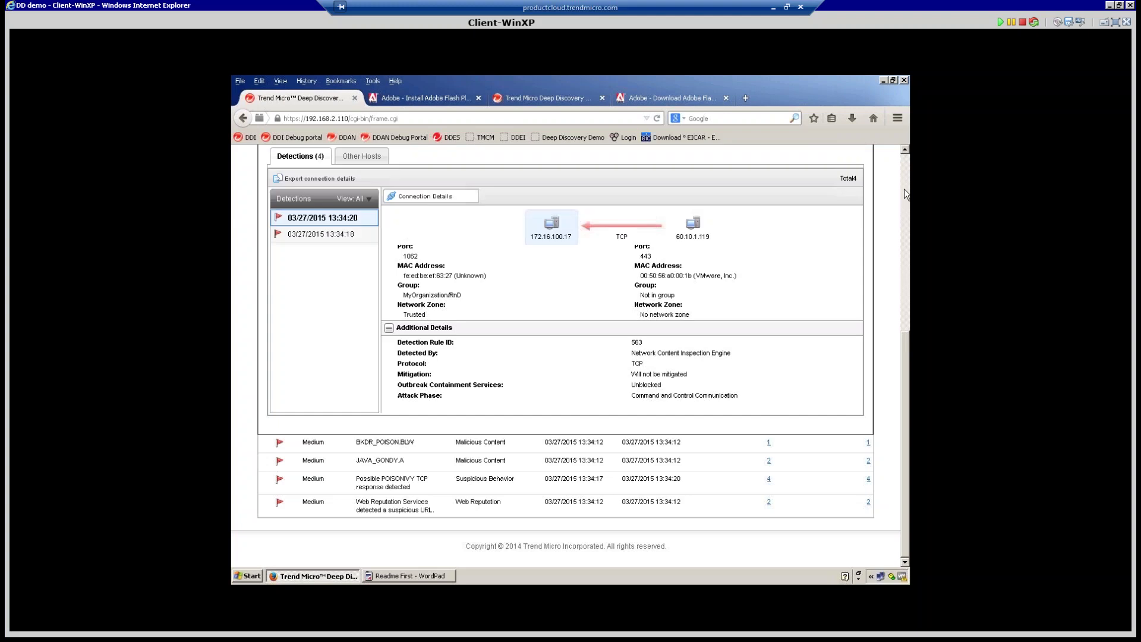
scroll(904, 194, up, 2)
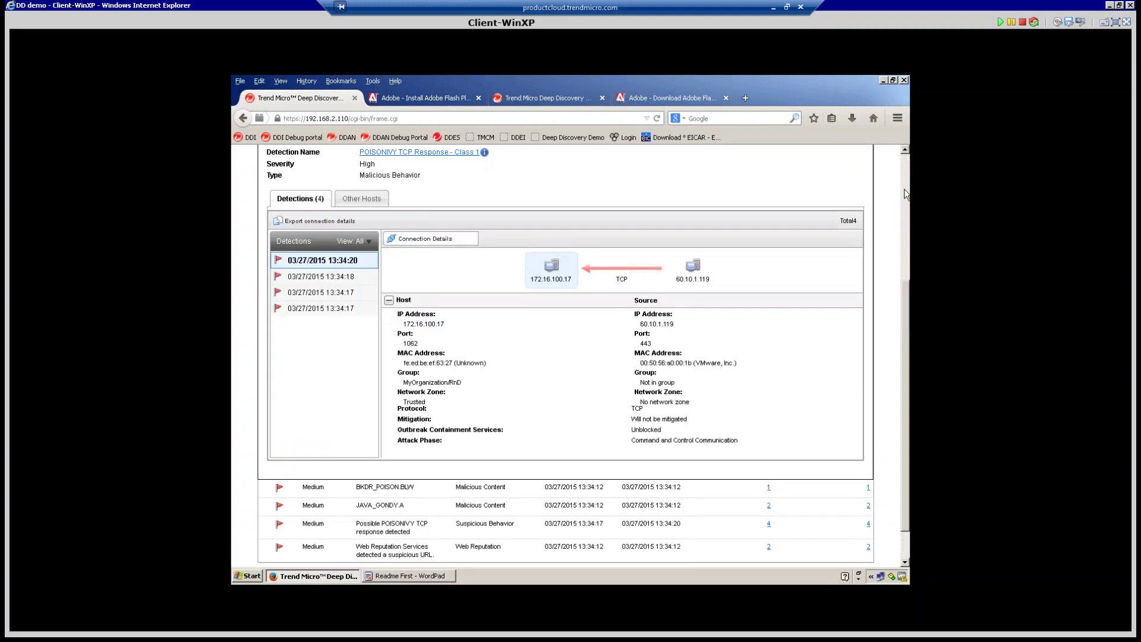
scroll(905, 194, up, 5)
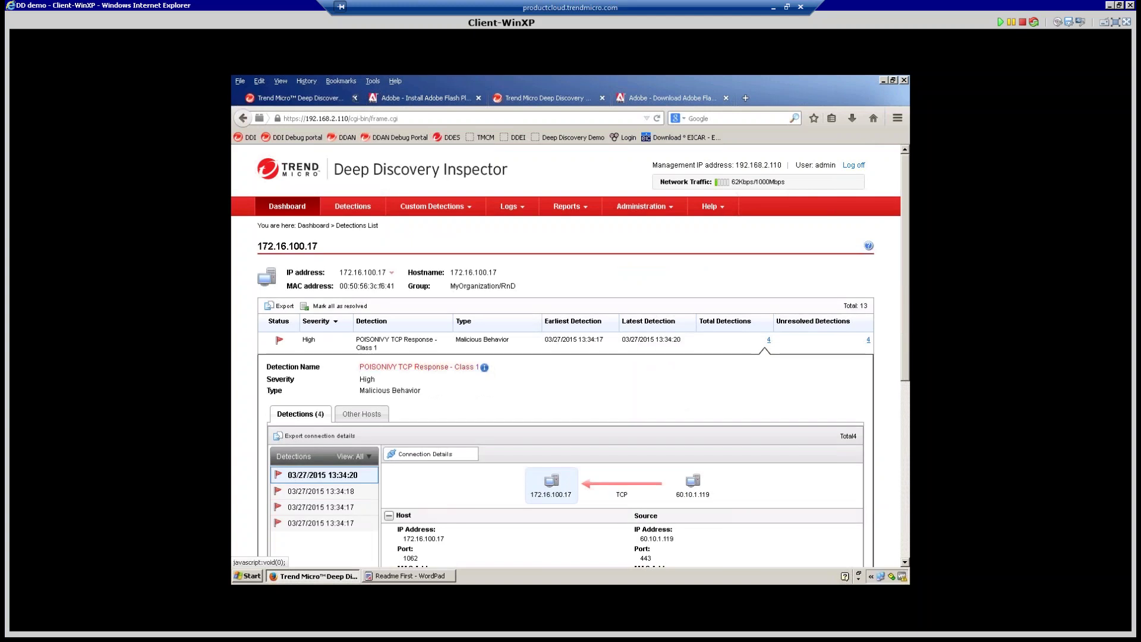
Open the Threat Connect information for POISONIVY TCP Response - Class 1 and show the query objects' details.
click(418, 367)
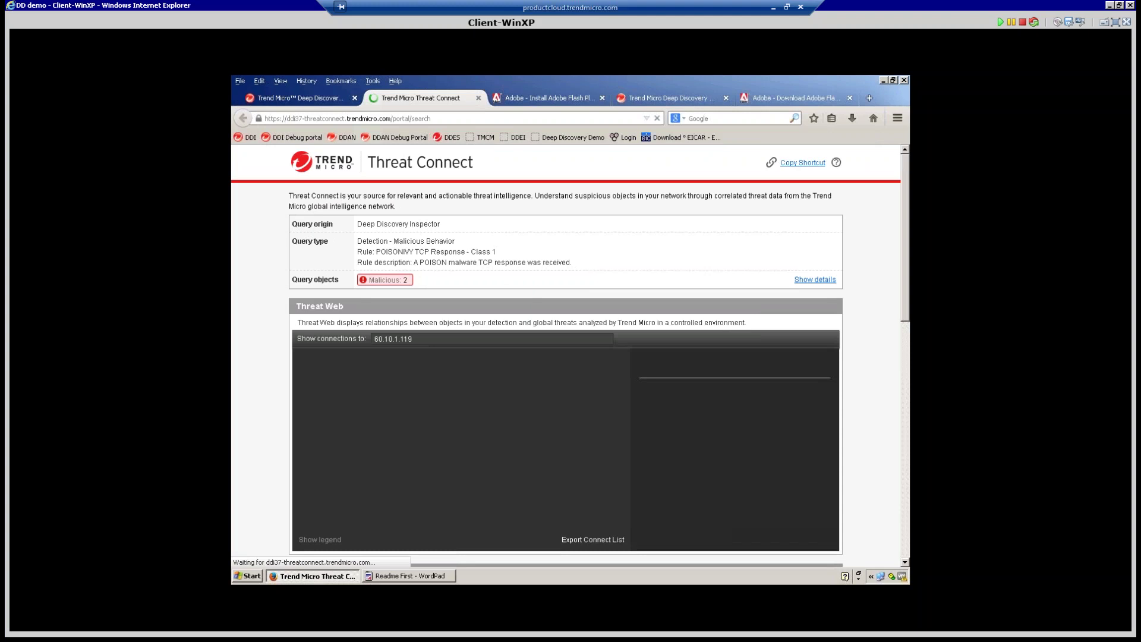
click(815, 280)
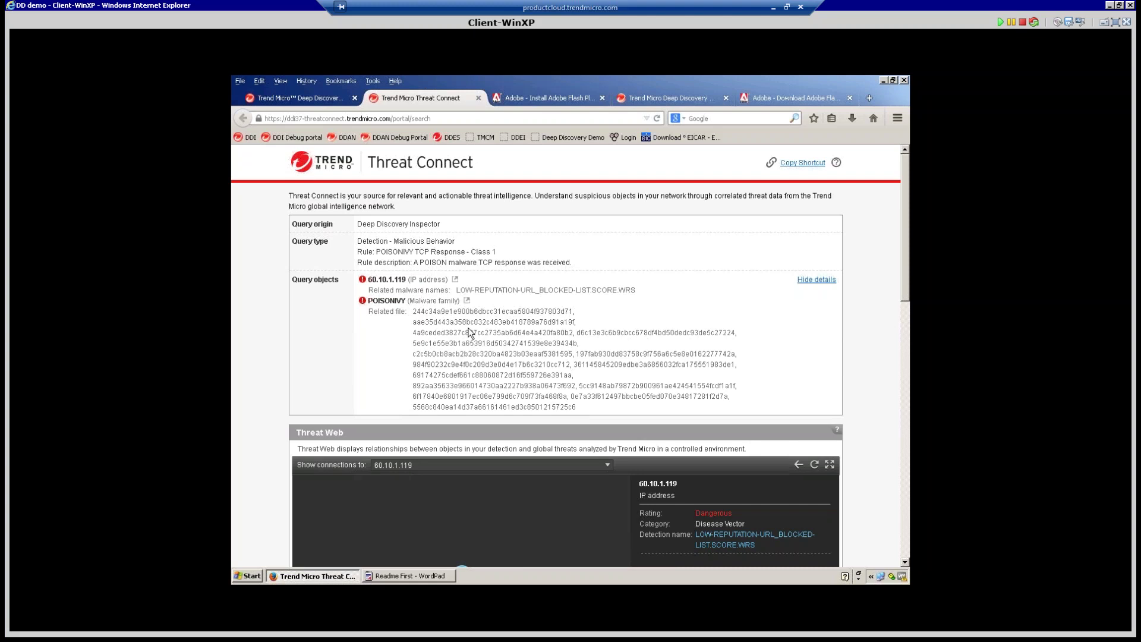
Examine the query objects, the Threat Web for 60.10.1.119 and the list of relevant threat reports.
click(904, 564)
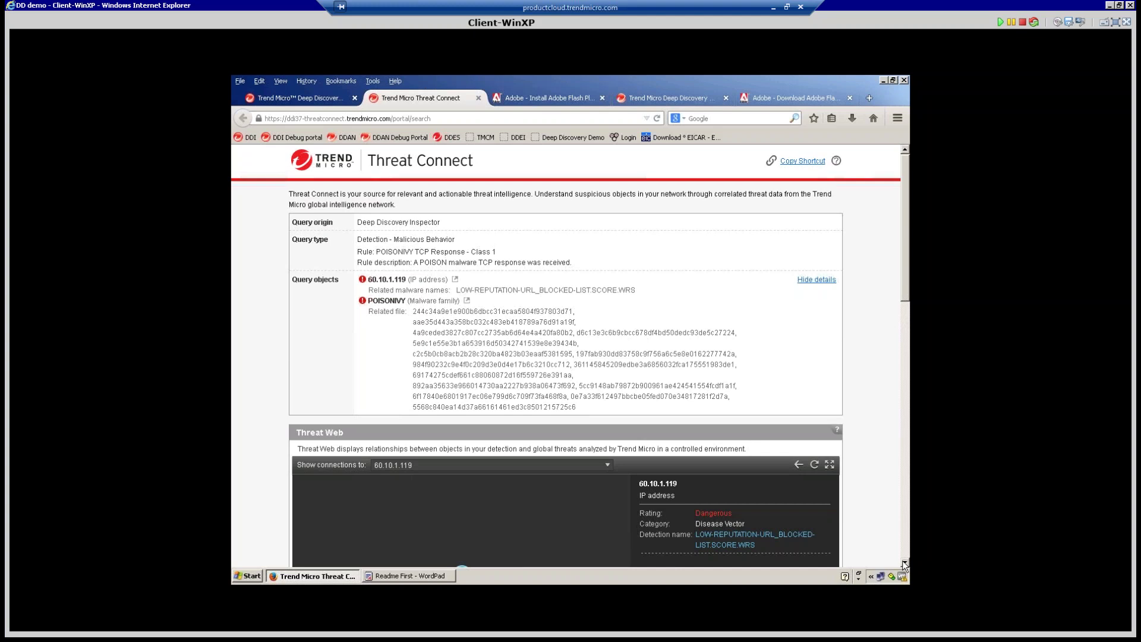
click(904, 563)
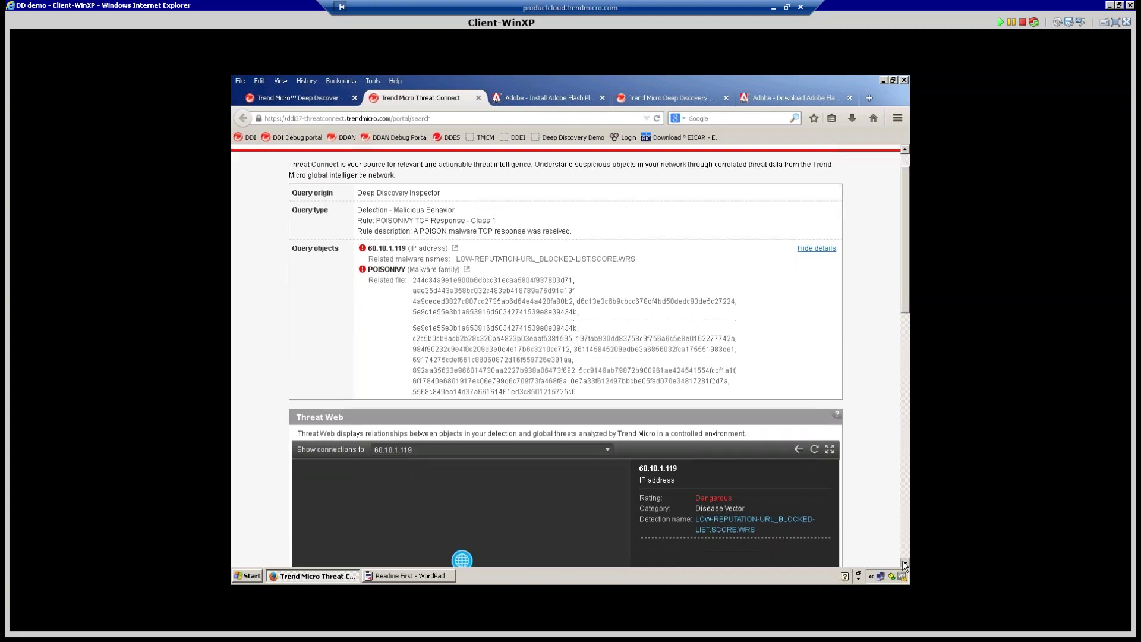
click(904, 564)
scroll(675, 261, down, 10)
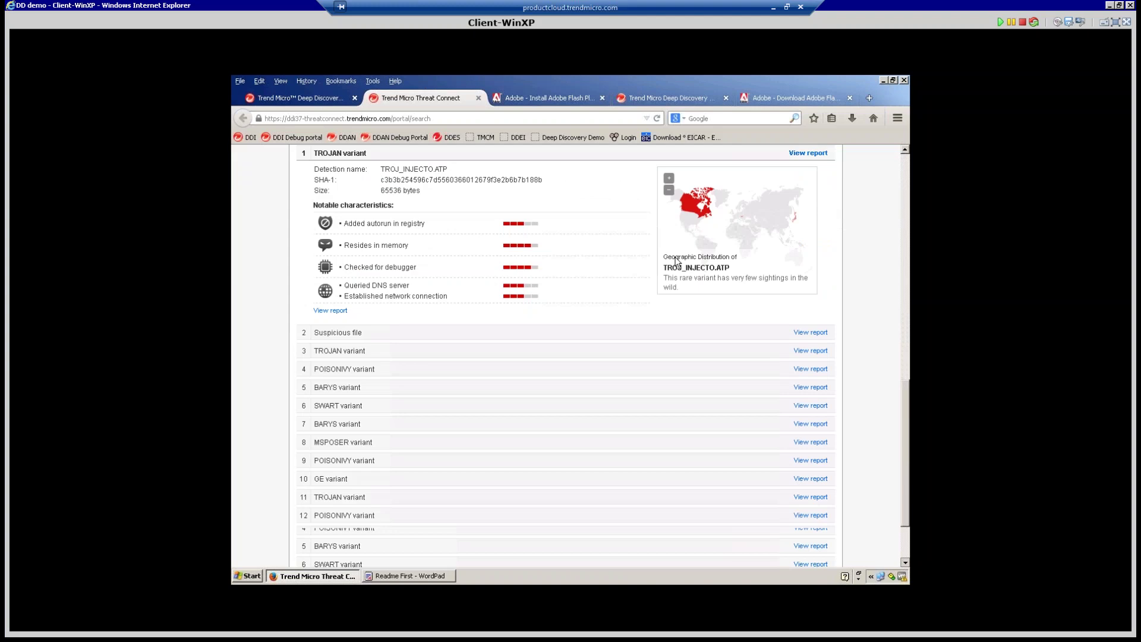
scroll(675, 261, down, 2)
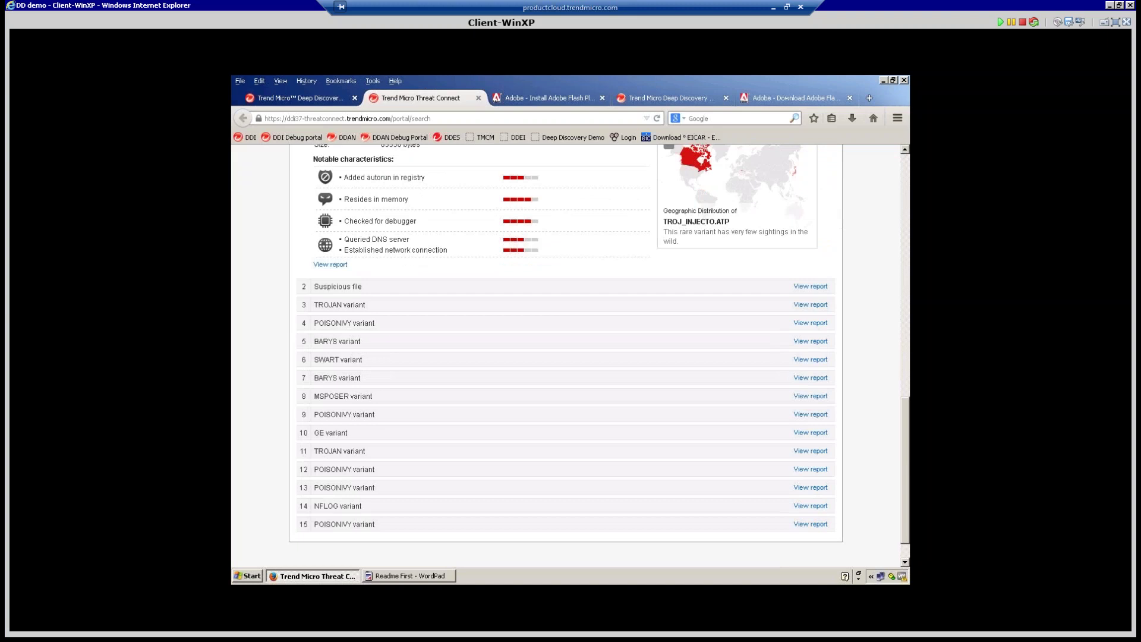
scroll(564, 353, up, 3)
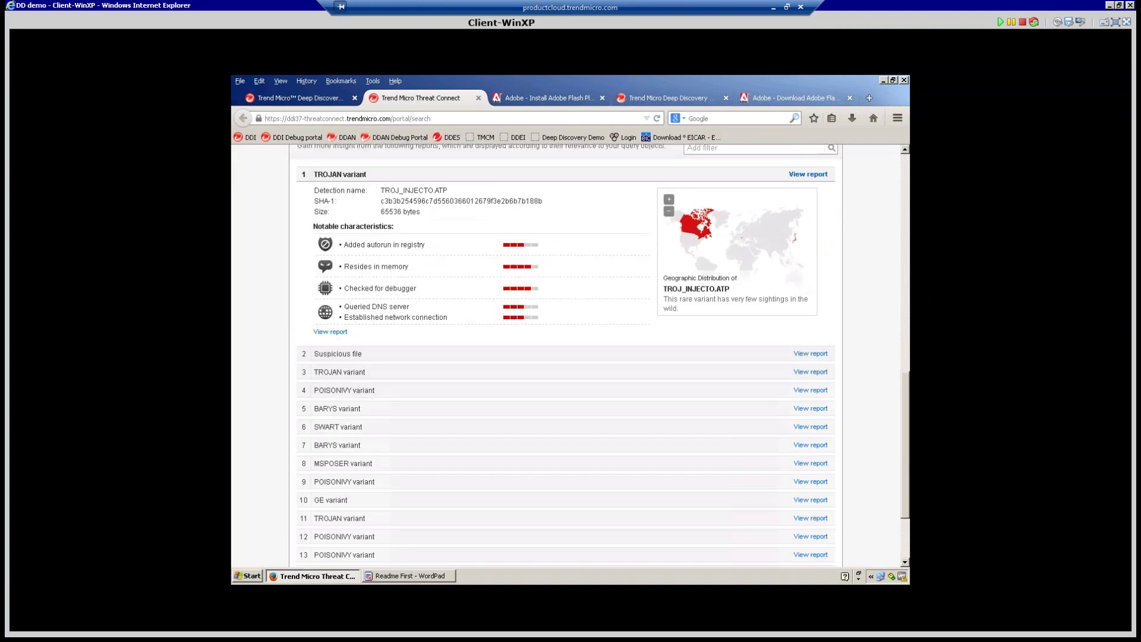
scroll(565, 356, up, 10)
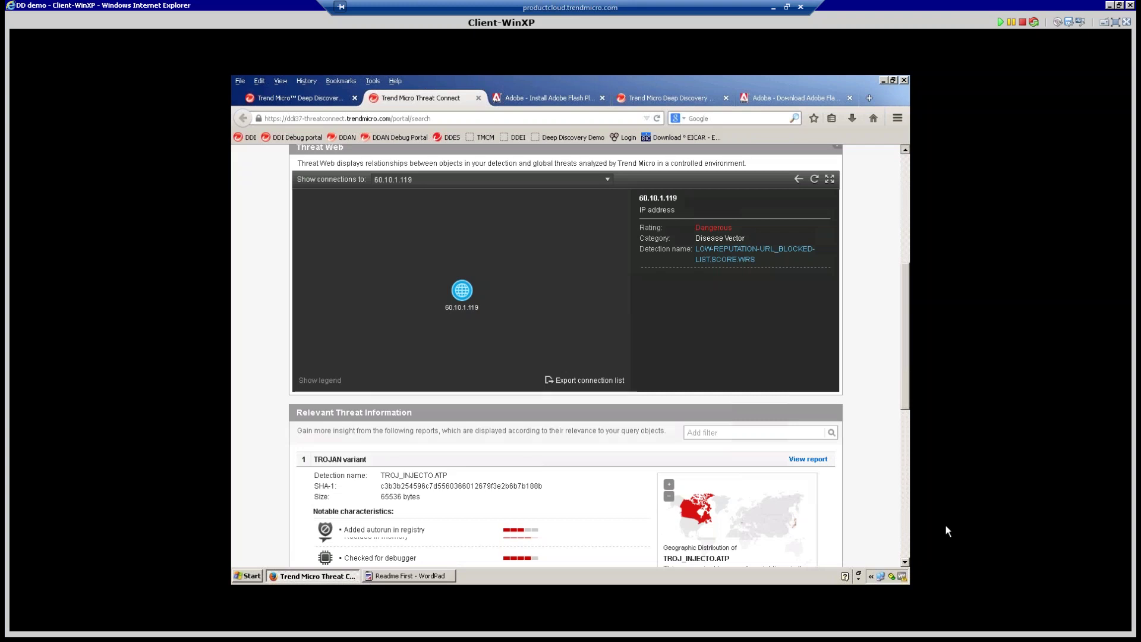
scroll(565, 357, up, 10)
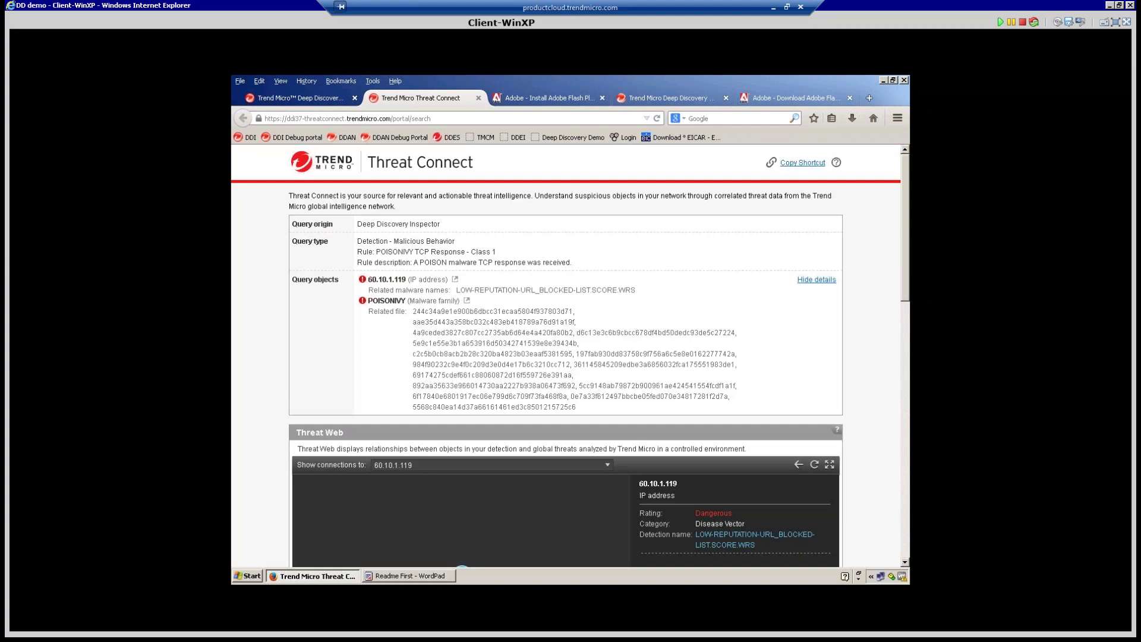
Check the first TROJAN variant's geographic distribution and the Threat Web node, and open that variant's full report.
scroll(796, 369, down, 13)
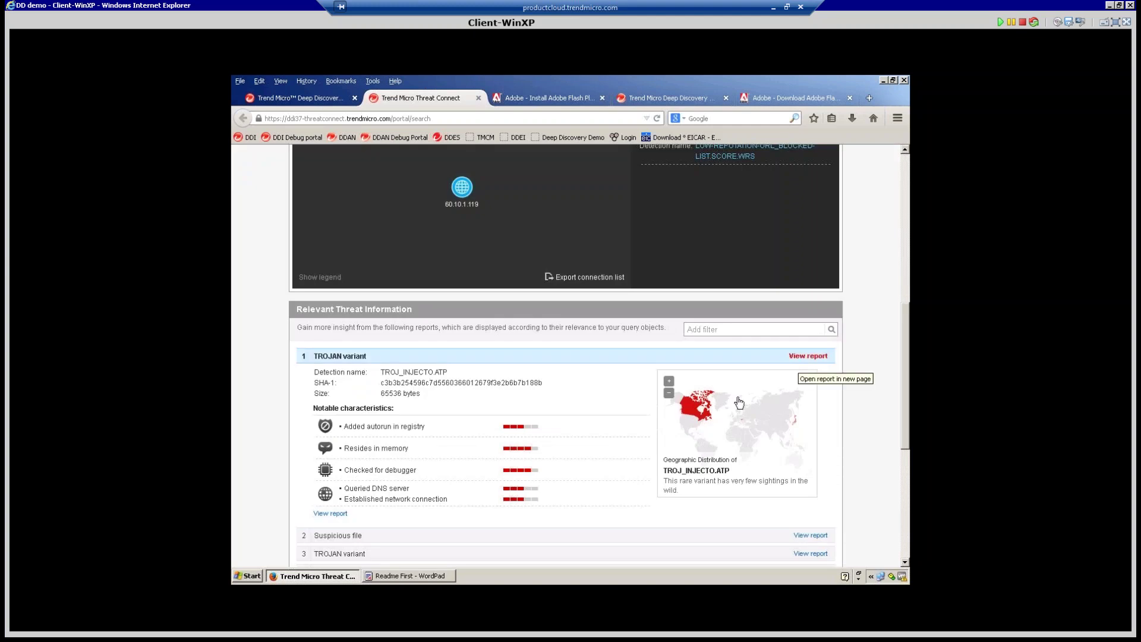
mouse_move(694, 409)
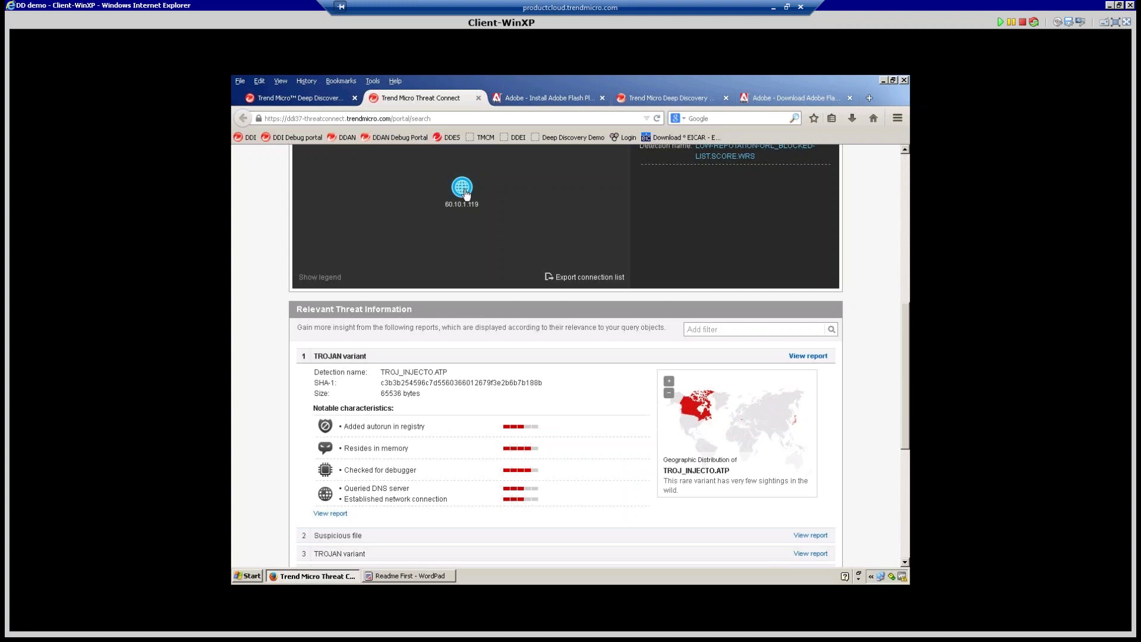
click(905, 151)
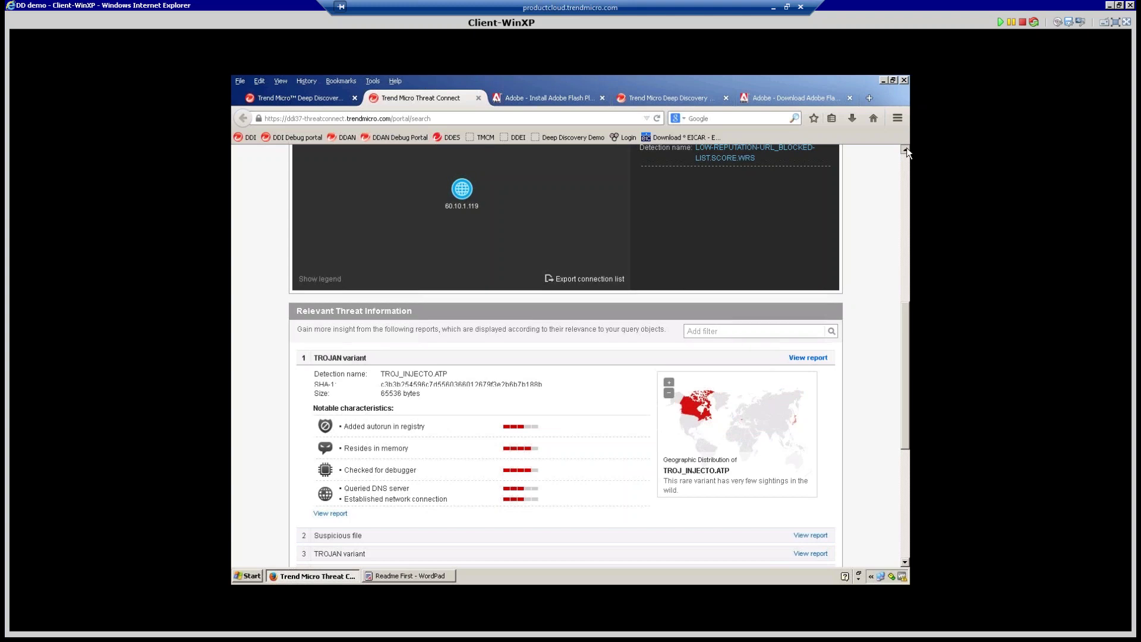
click(905, 151)
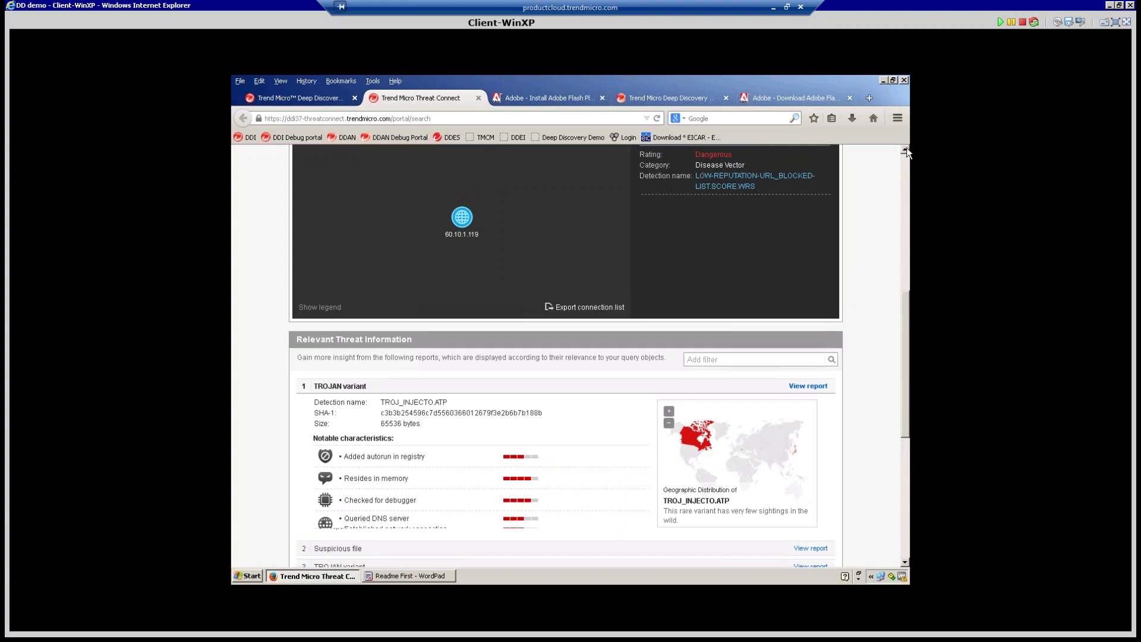
click(905, 150)
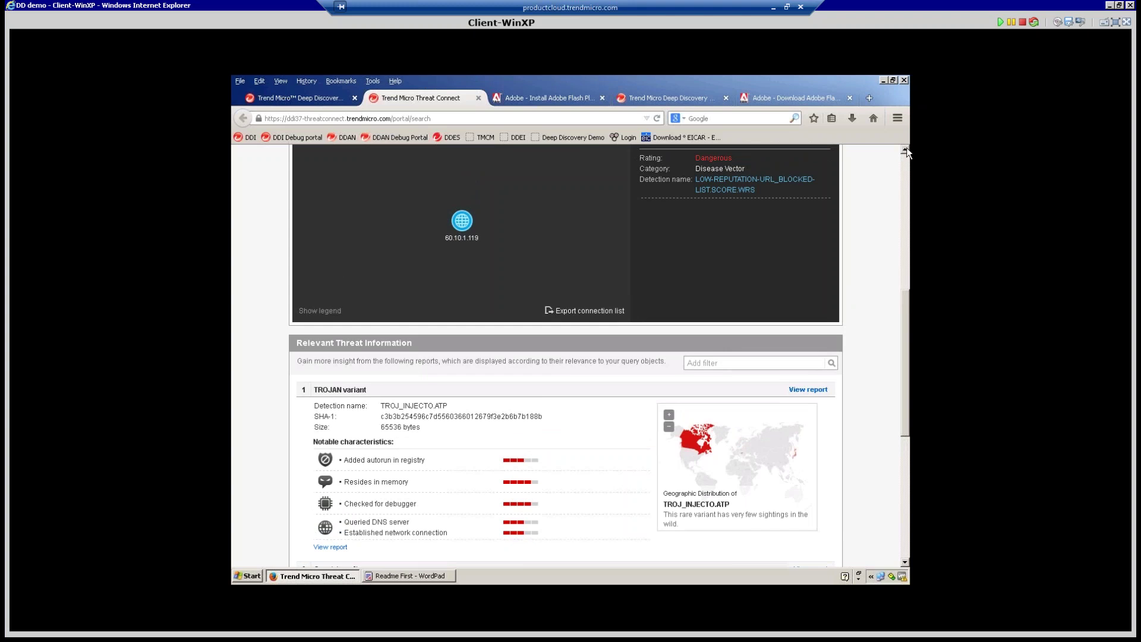
click(905, 150)
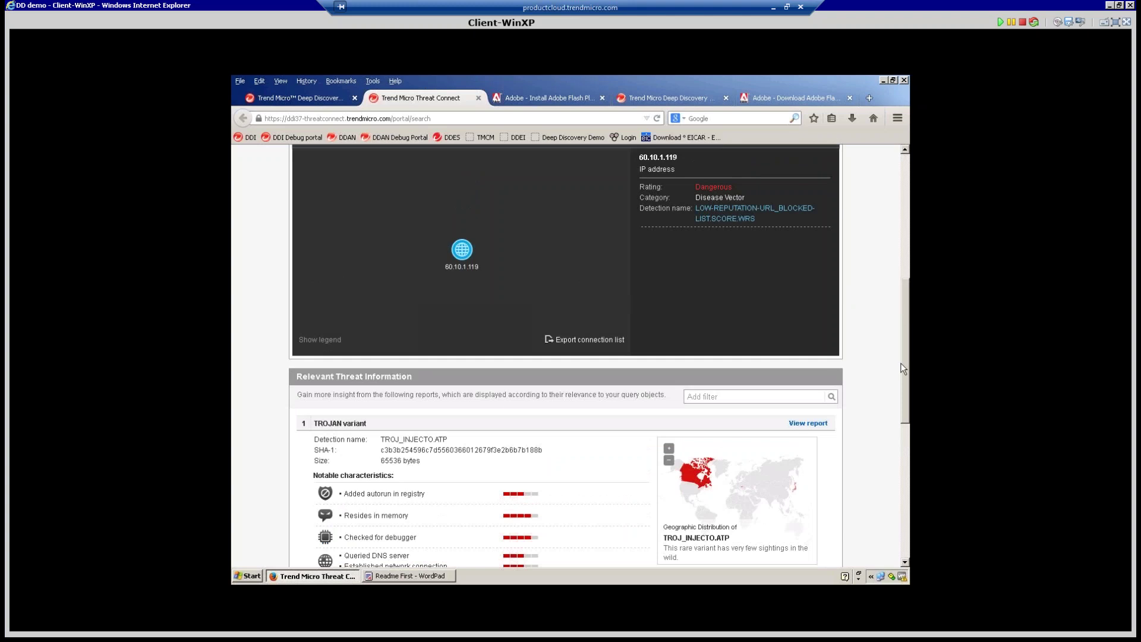
scroll(831, 363, down, 4)
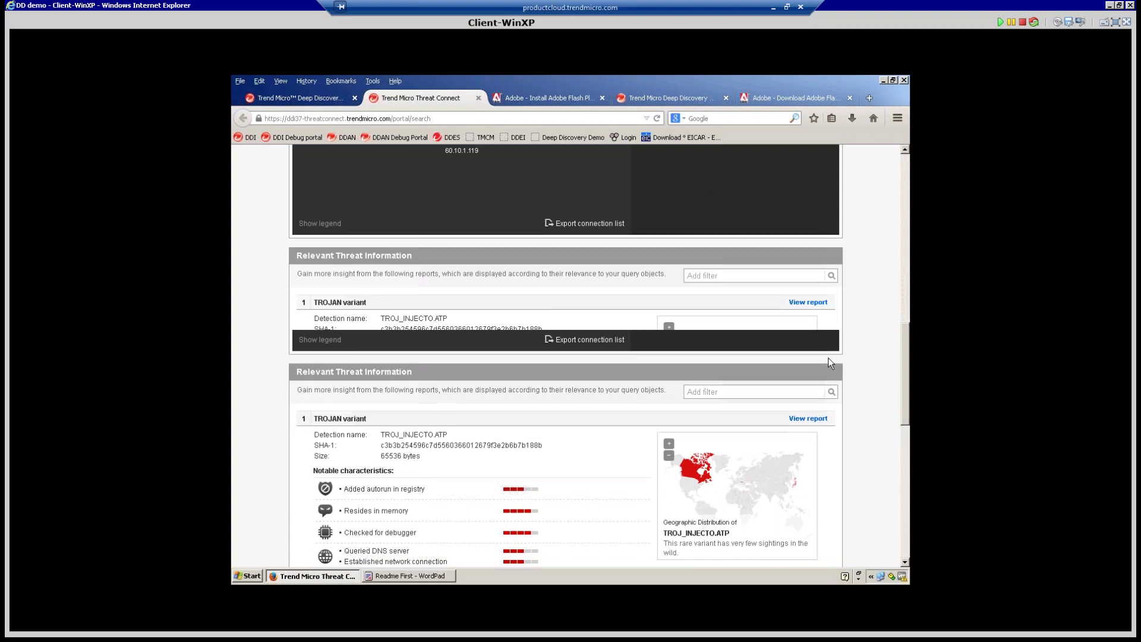
scroll(831, 364, down, 2)
click(808, 276)
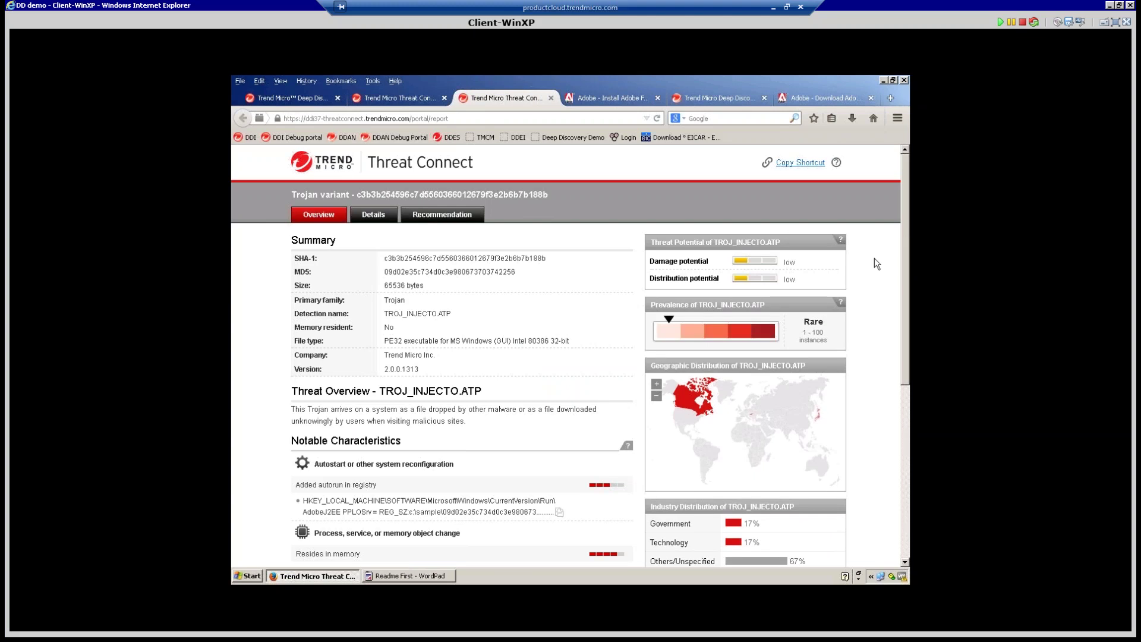
Examine the TROJ_INJECTO.ATP report's threat overview, notable characteristics, industry distribution, detection names and suspicious network activity.
scroll(907, 360, down, 1)
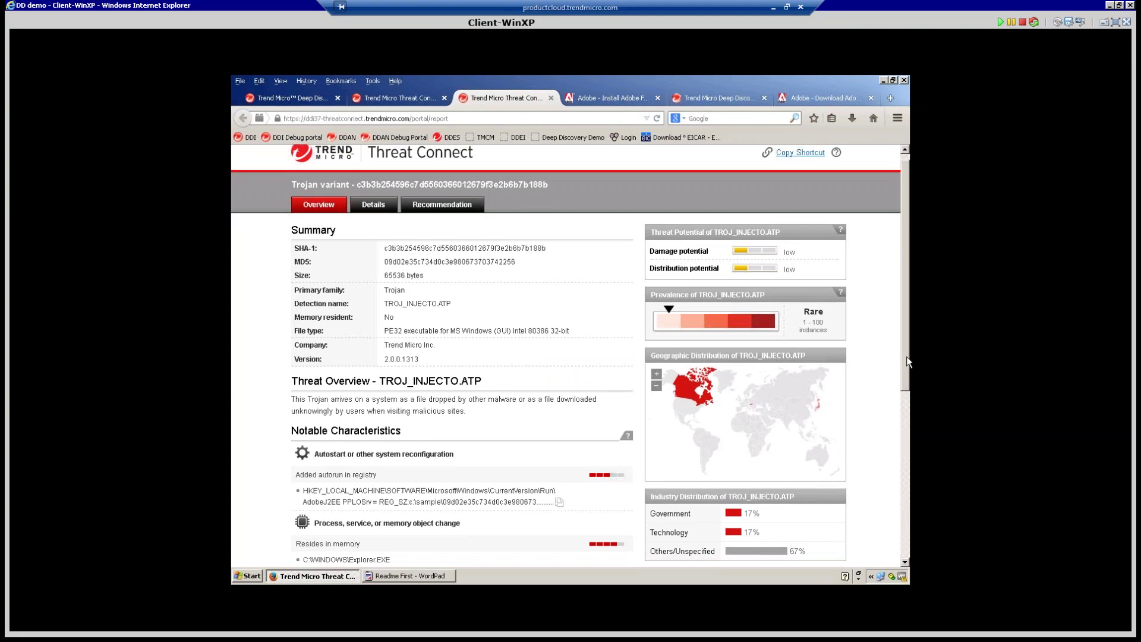
scroll(907, 361, down, 3)
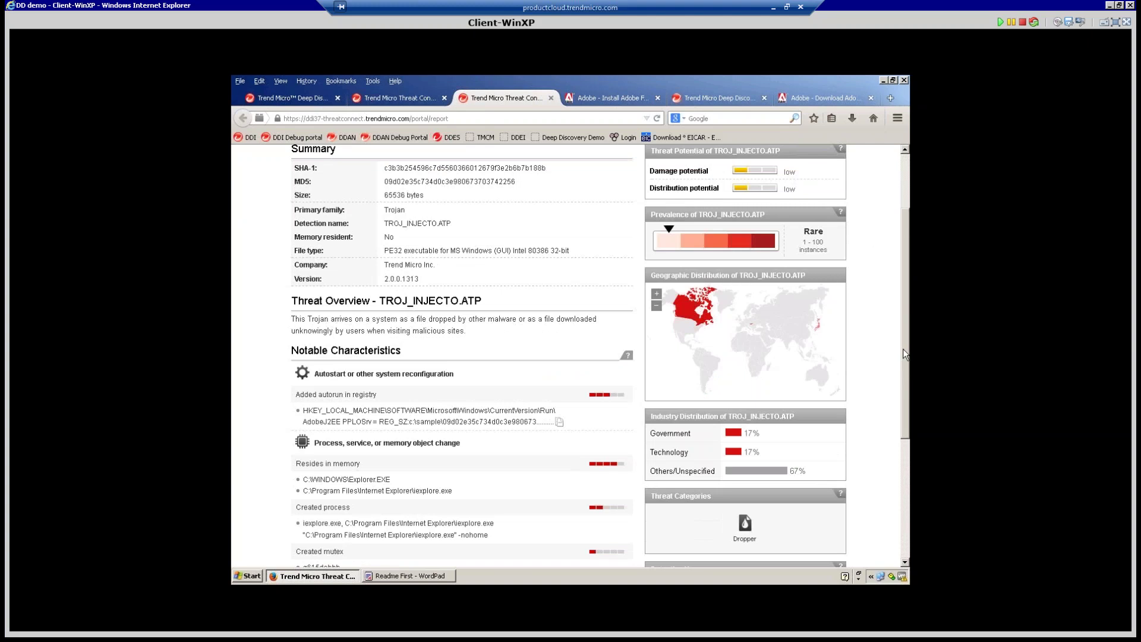
scroll(904, 354, down, 3)
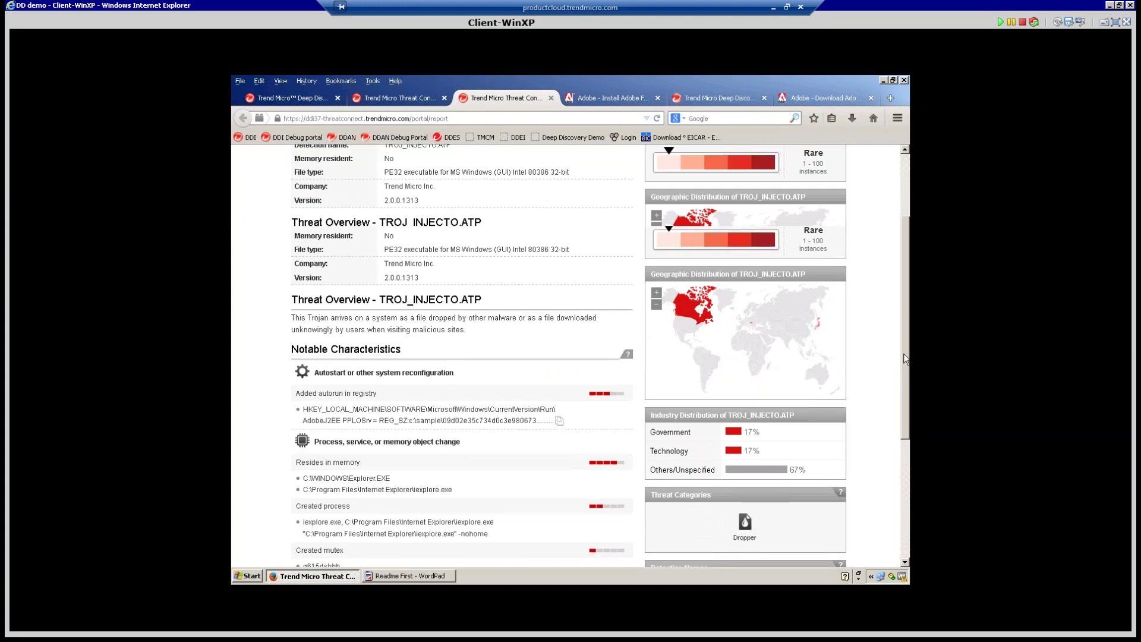
scroll(904, 359, down, 4)
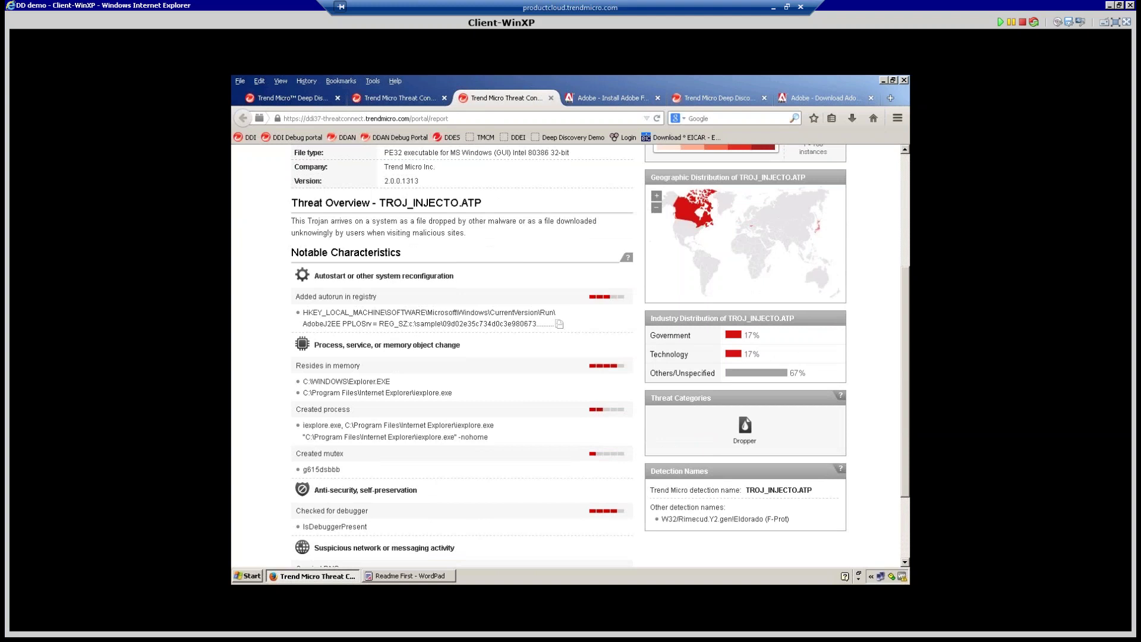
click(905, 563)
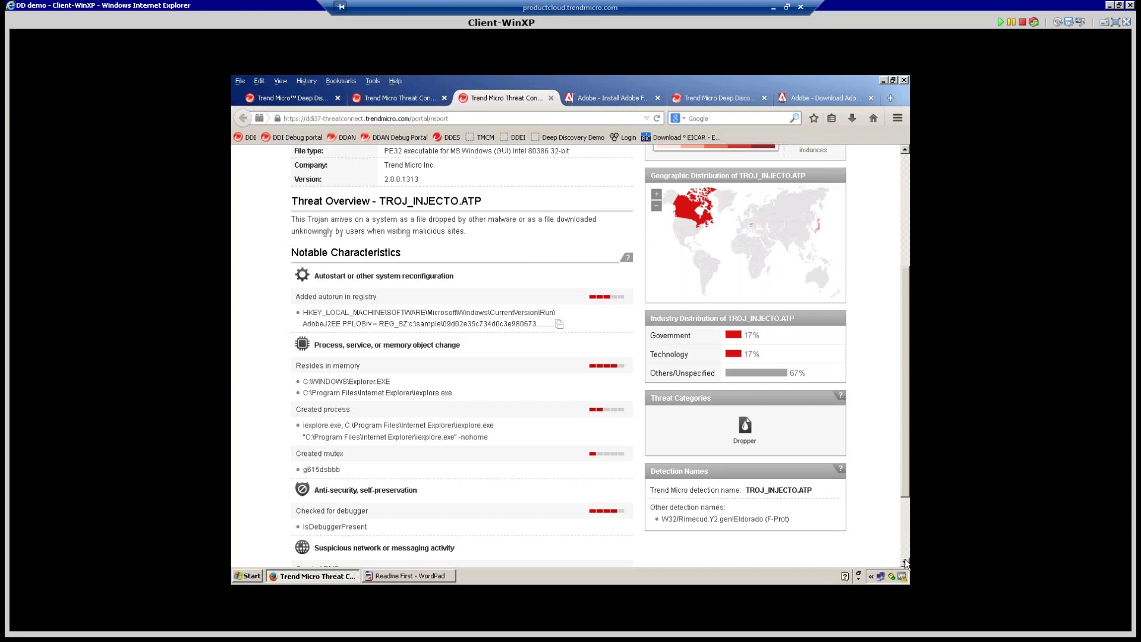
click(905, 562)
click(906, 562)
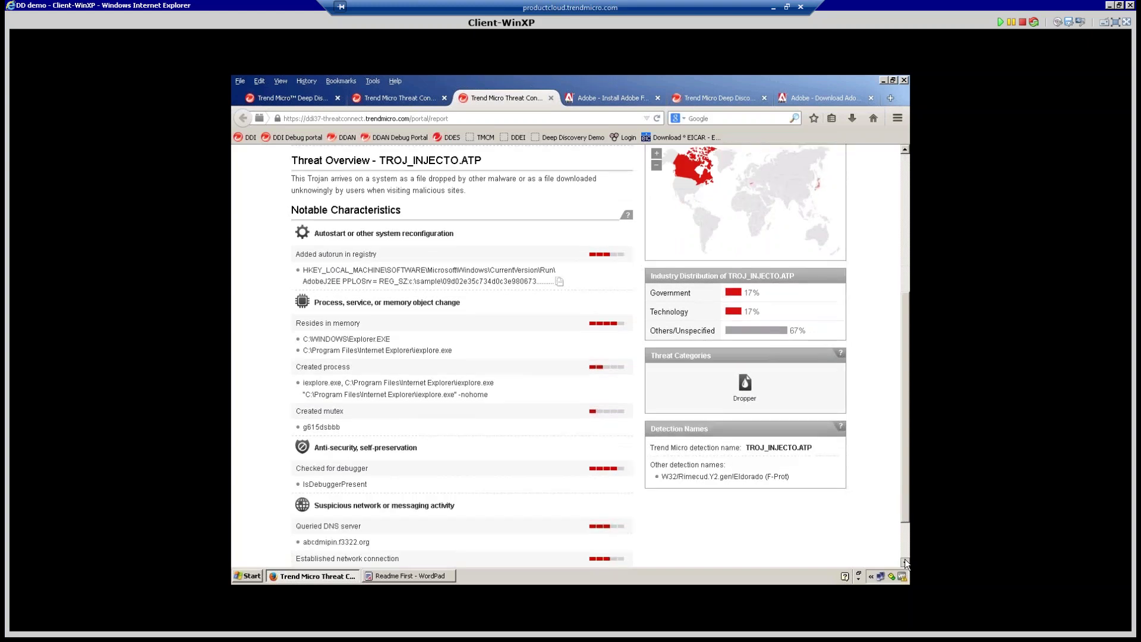
click(906, 563)
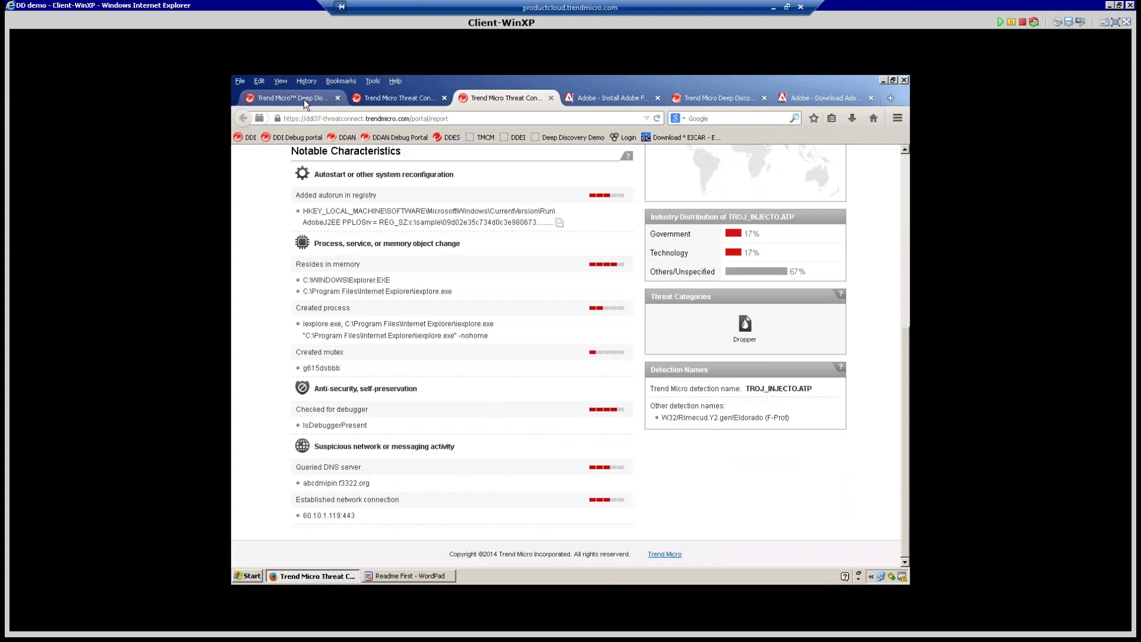
Return to host 172.16.100.17 in Deep Discovery Inspector and review the POISONIVY detection's connection details and attack phase.
click(304, 98)
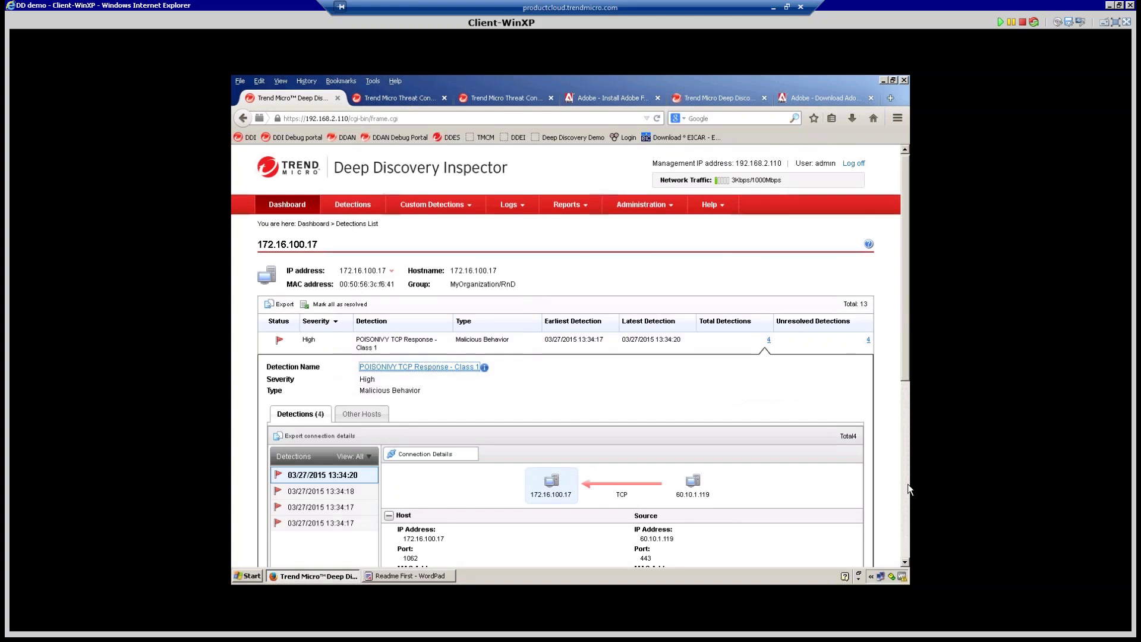
scroll(879, 390, down, 3)
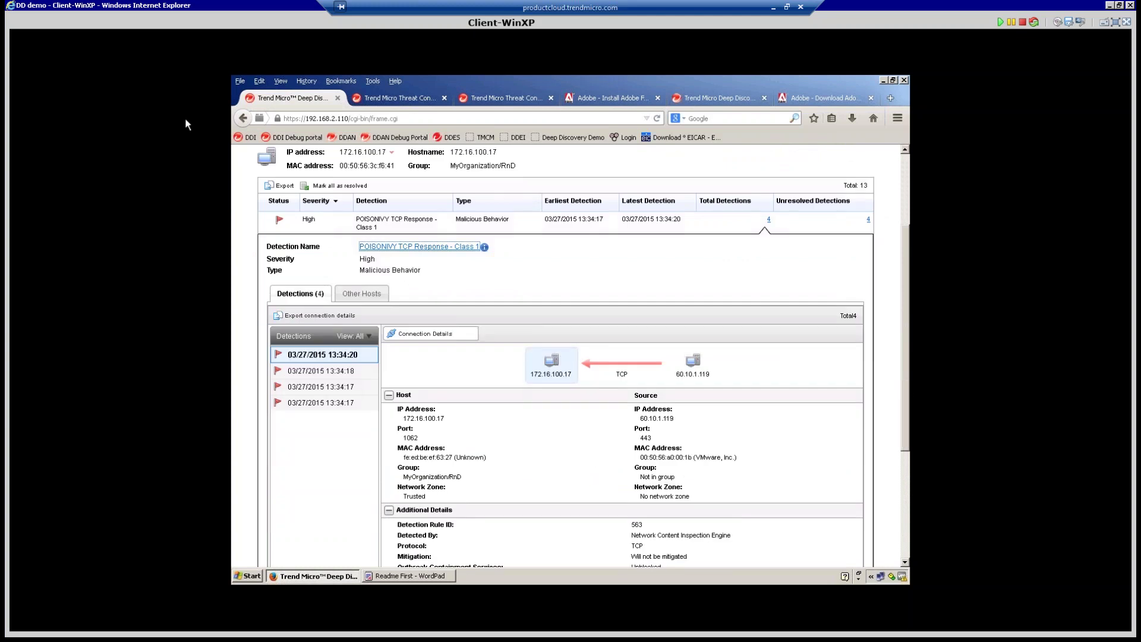
scroll(802, 429, down, 3)
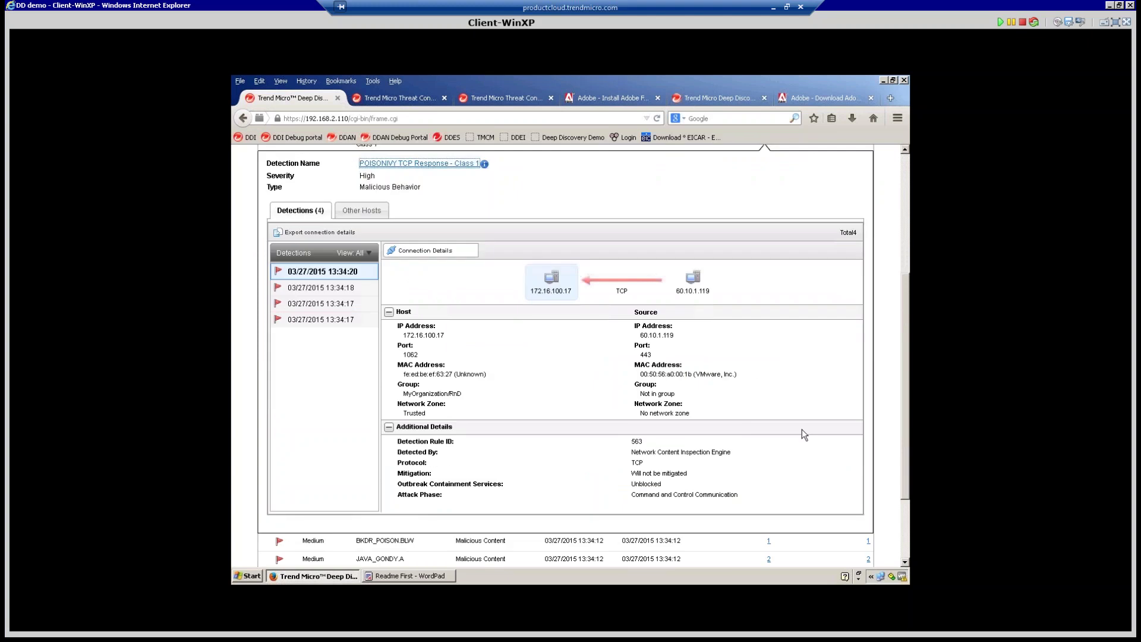
scroll(801, 429, down, 1)
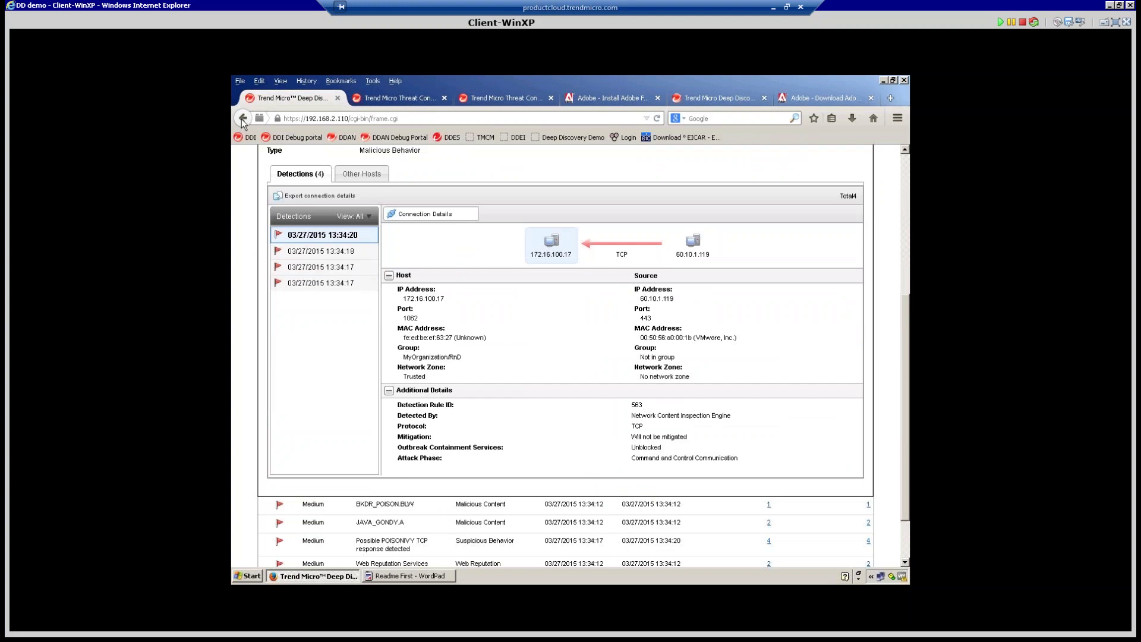
Go back to the dashboard's Top Threats view and open the detections of malware-infected host 172.16.253.129.
click(243, 119)
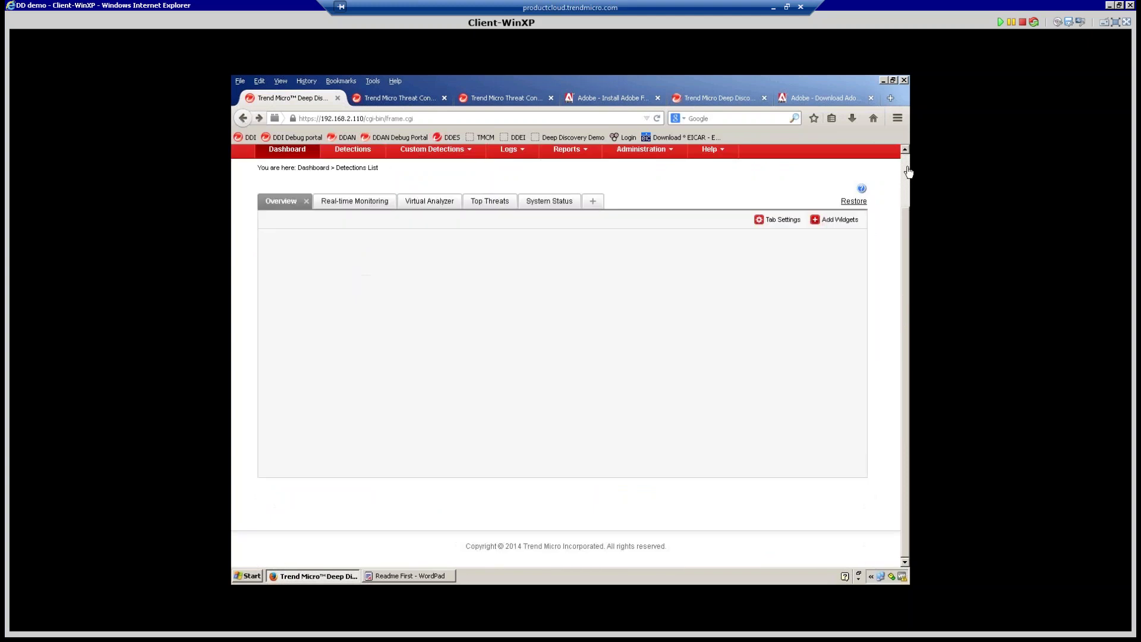
click(490, 201)
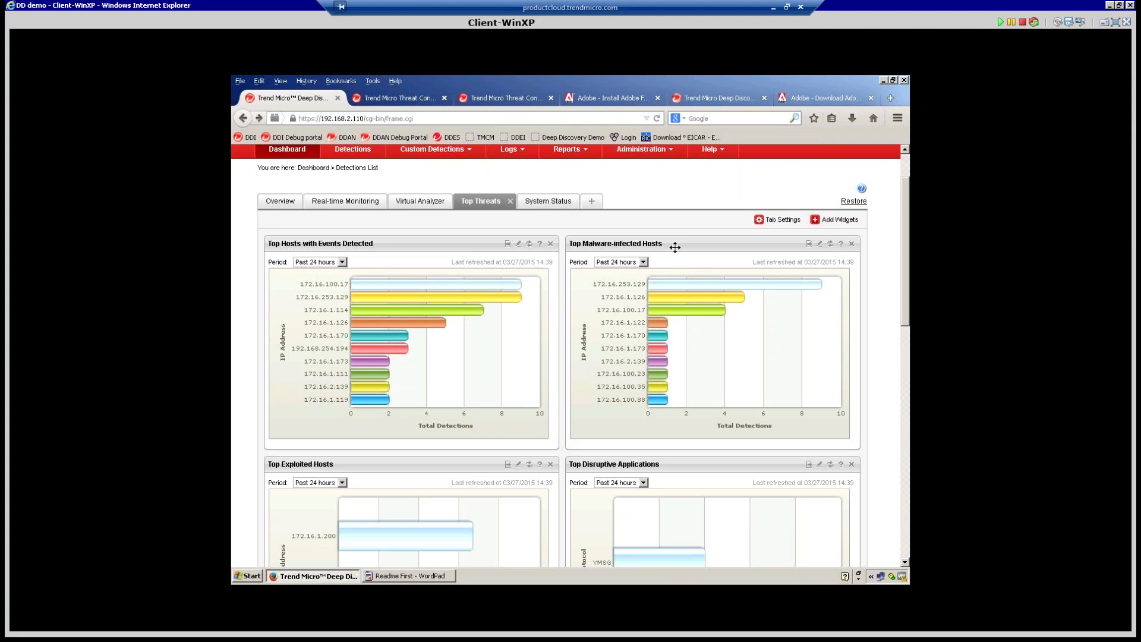
mouse_move(684, 287)
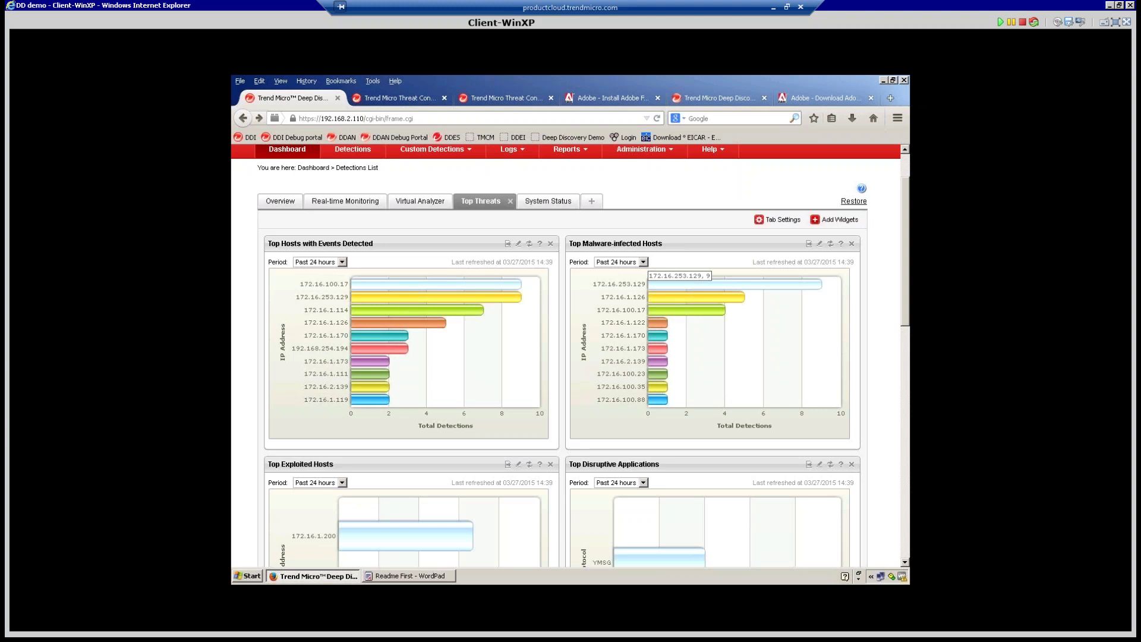
key(F5)
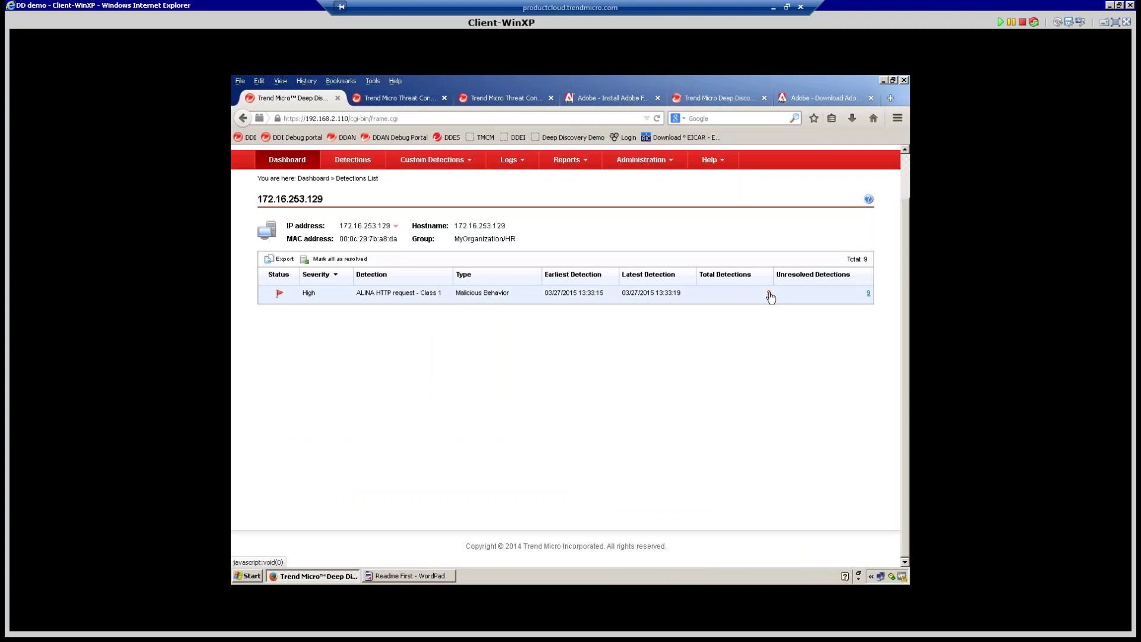
Expand the ALINA HTTP request - Class 1 detection and examine its host, destination, user agent, URL and attack phase.
click(768, 293)
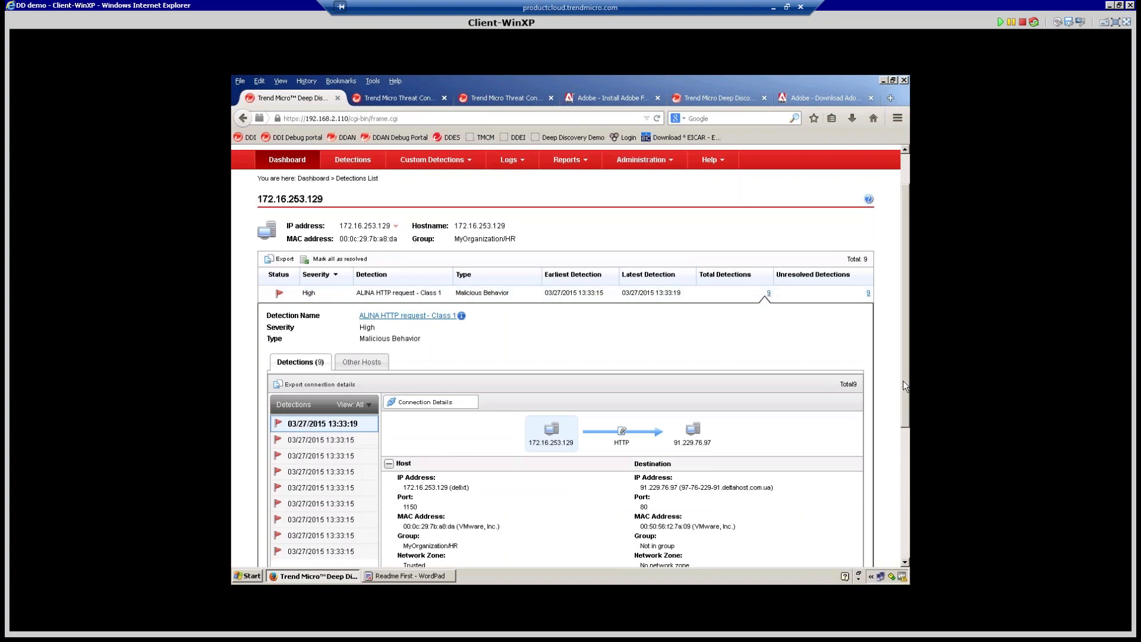
scroll(903, 380, down, 2)
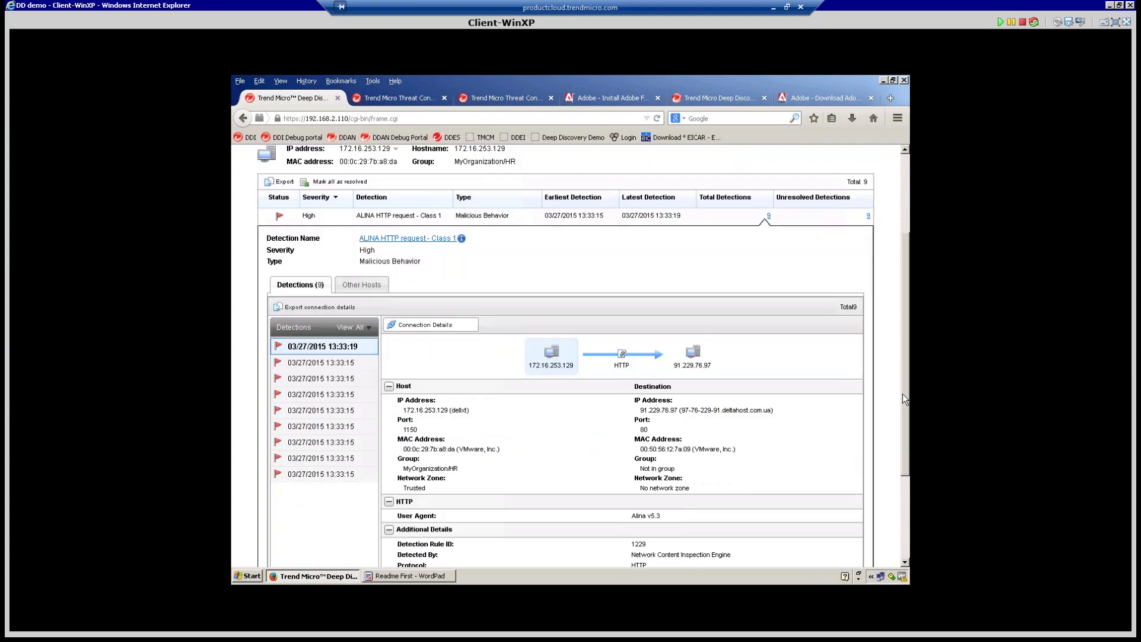
scroll(902, 393, down, 1)
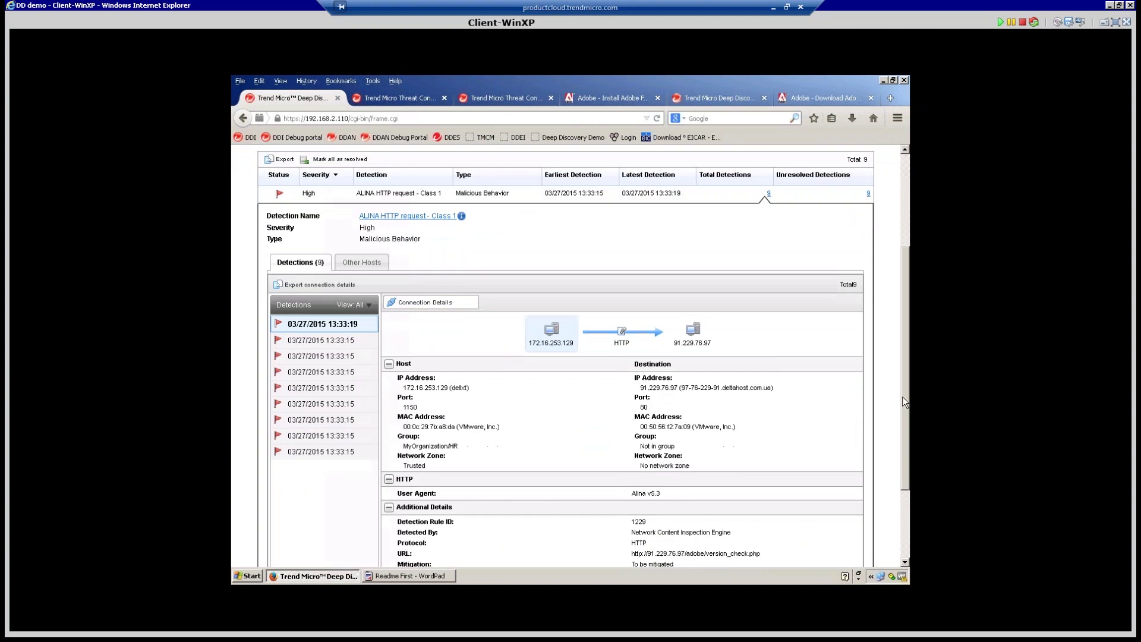
drag(902, 397, 901, 409)
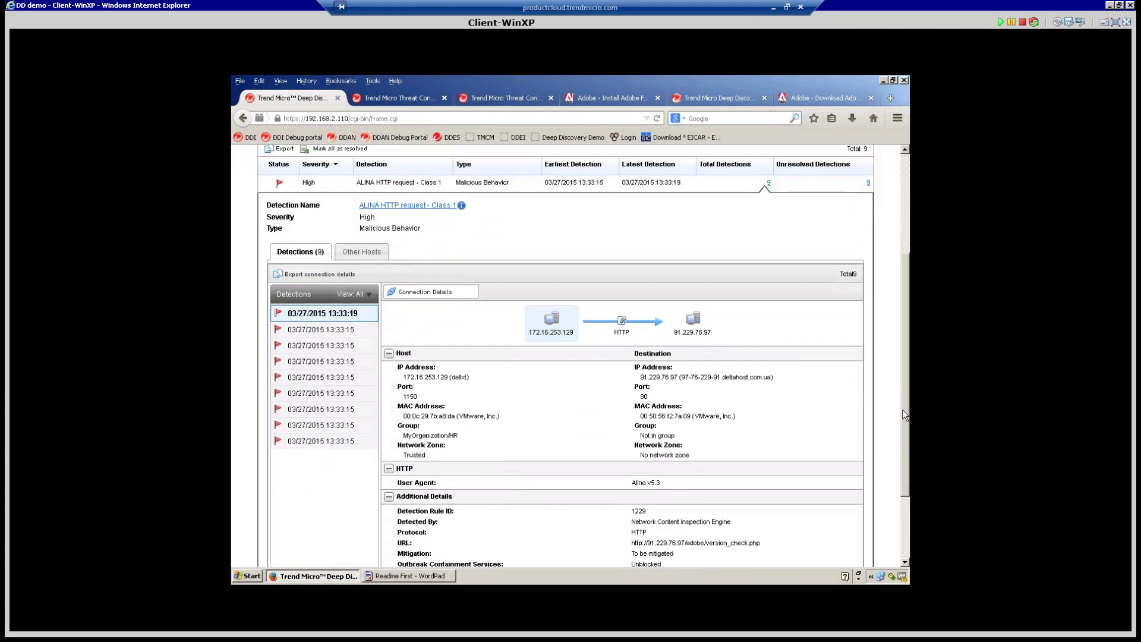
drag(902, 411, 902, 416)
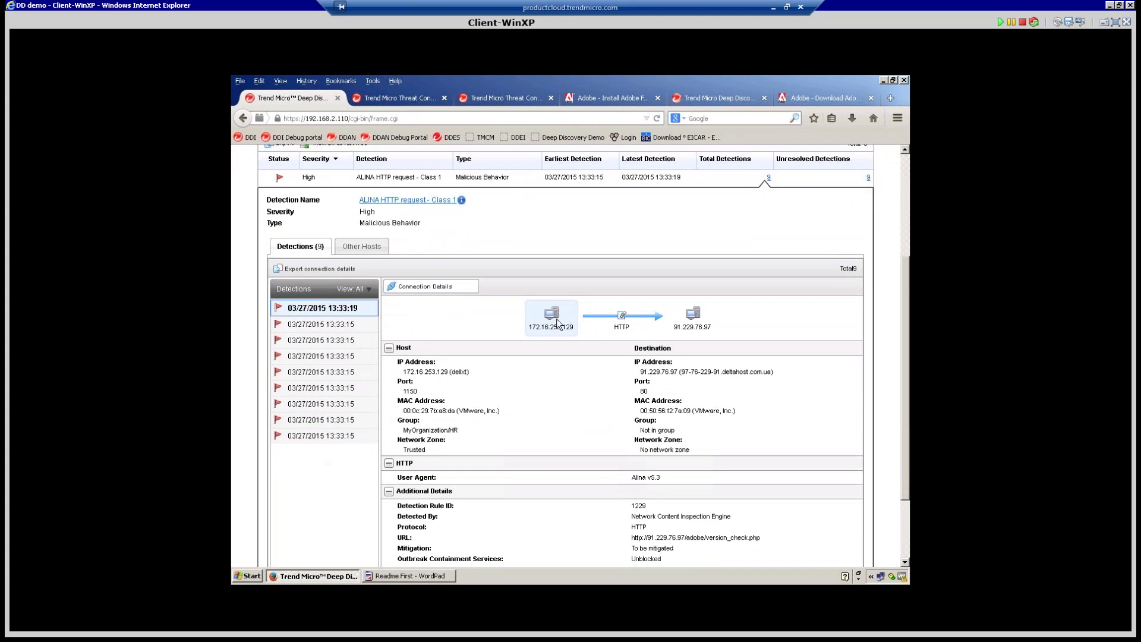
scroll(411, 562, down, 1)
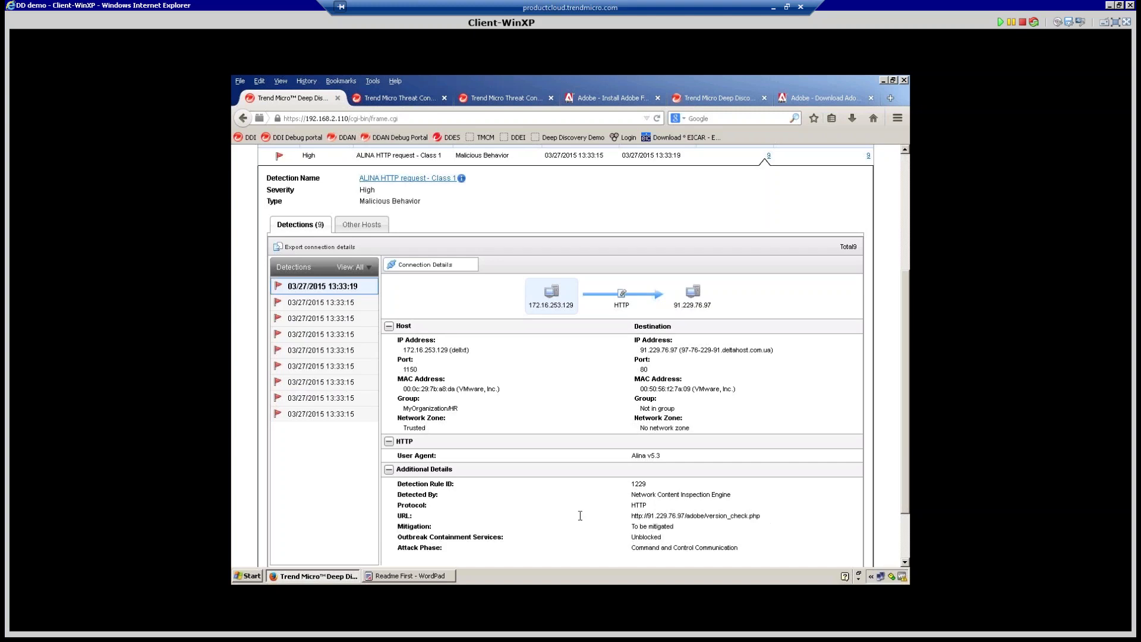
Open the Threat Connect information for ALINA HTTP request - Class 1 and follow the Threat Web from 91.229.76.97 through its linked file to DLDER.
click(403, 179)
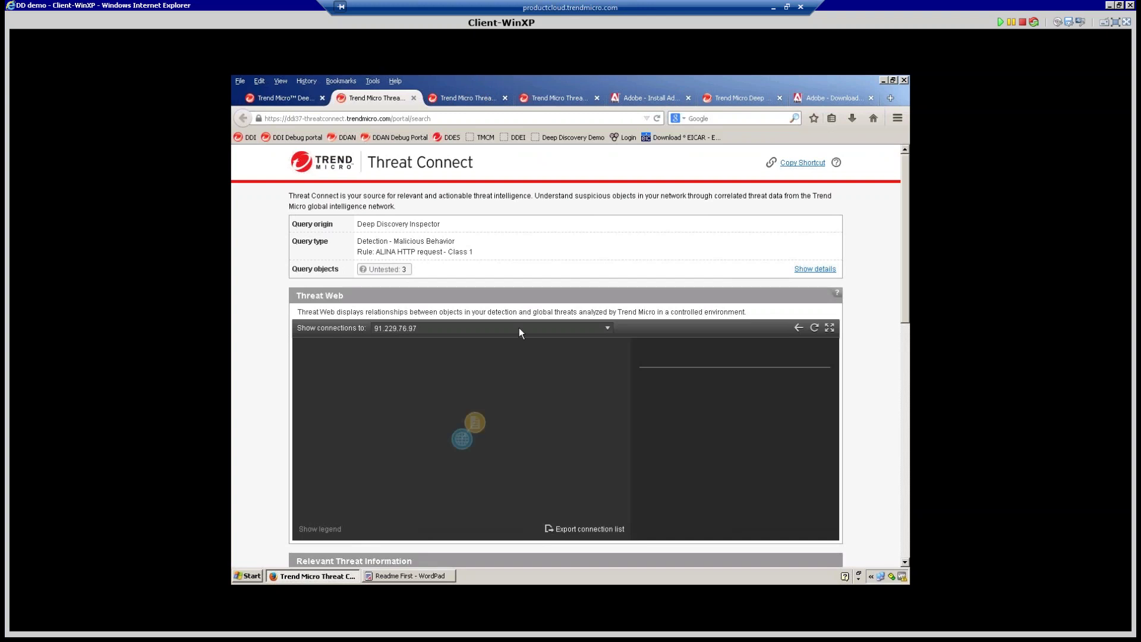
mouse_move(391, 432)
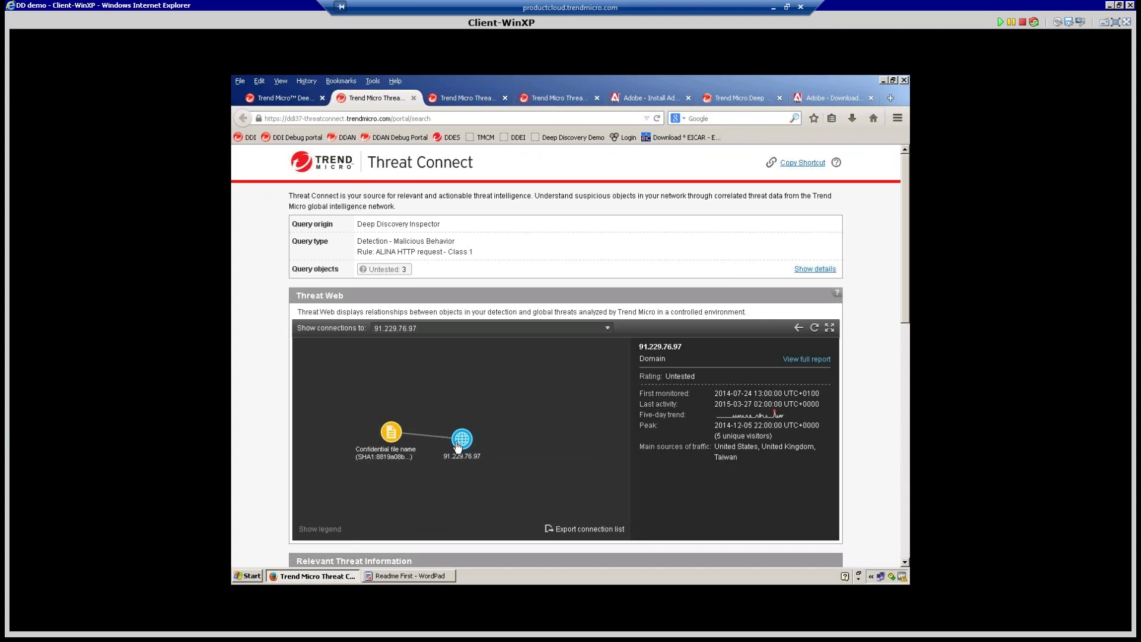
click(392, 437)
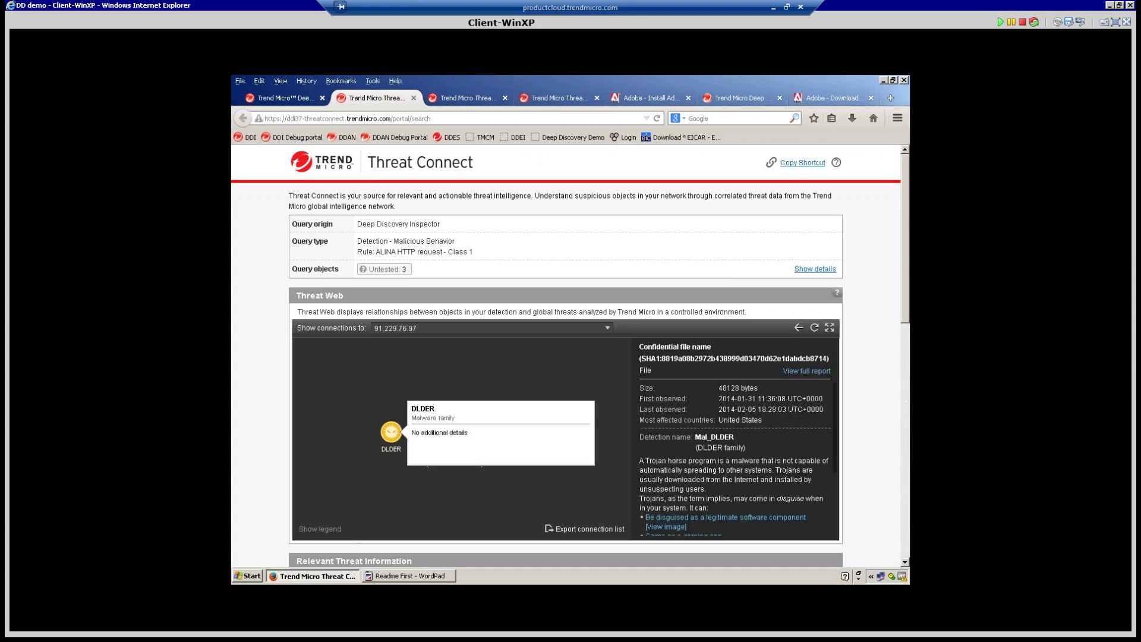
click(391, 432)
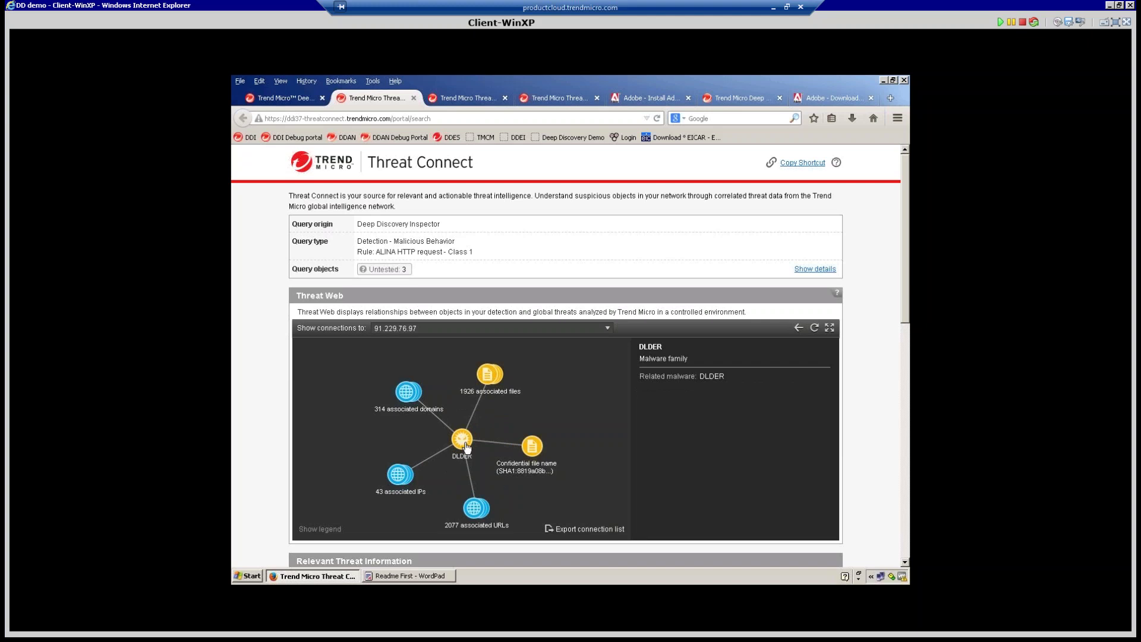
Inspect the files, domains, URLs and IPs associated with the DLDER malware family in the Threat Web.
mouse_move(497, 380)
mouse_move(415, 398)
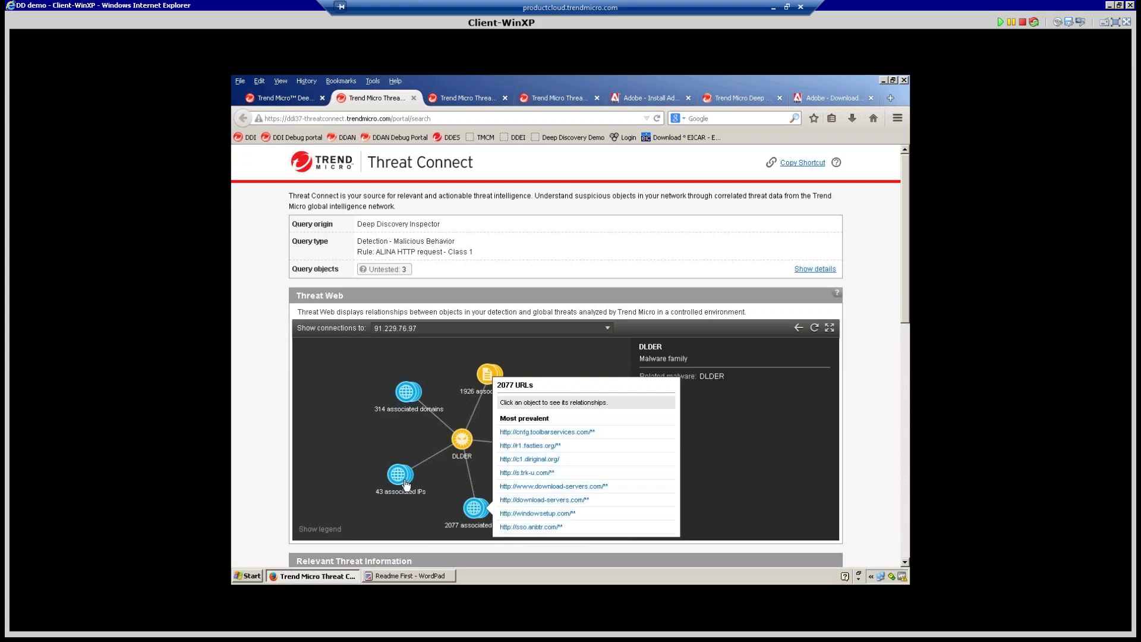
mouse_move(406, 485)
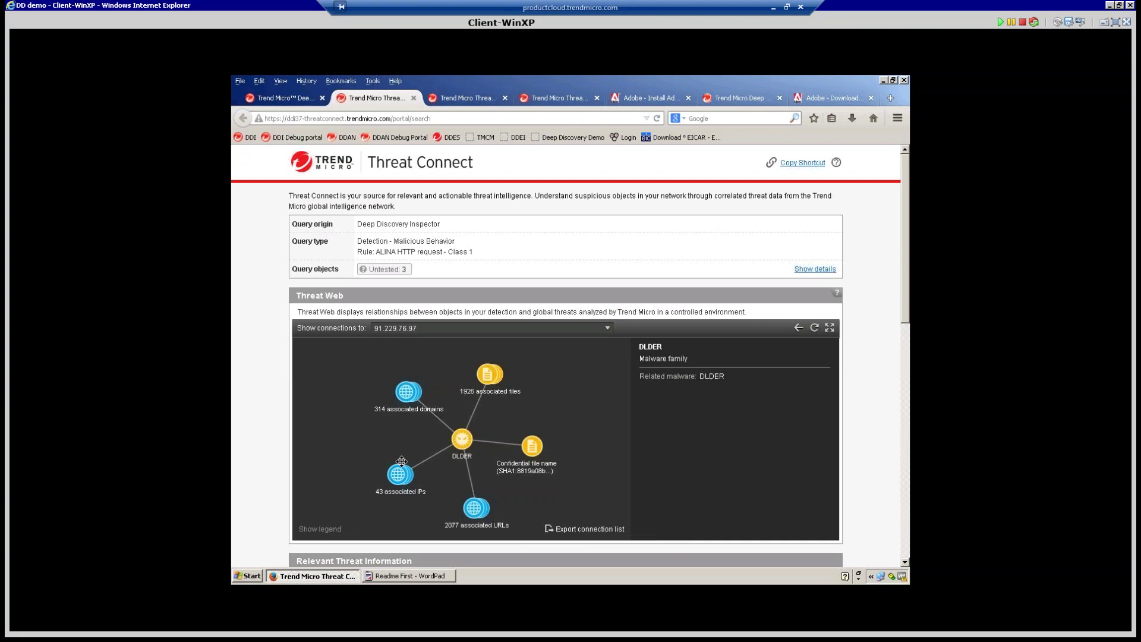
Switch back to the Deep Discovery Inspector page for 172.16.253.129 and return to the dashboard's Top Threats view.
click(286, 101)
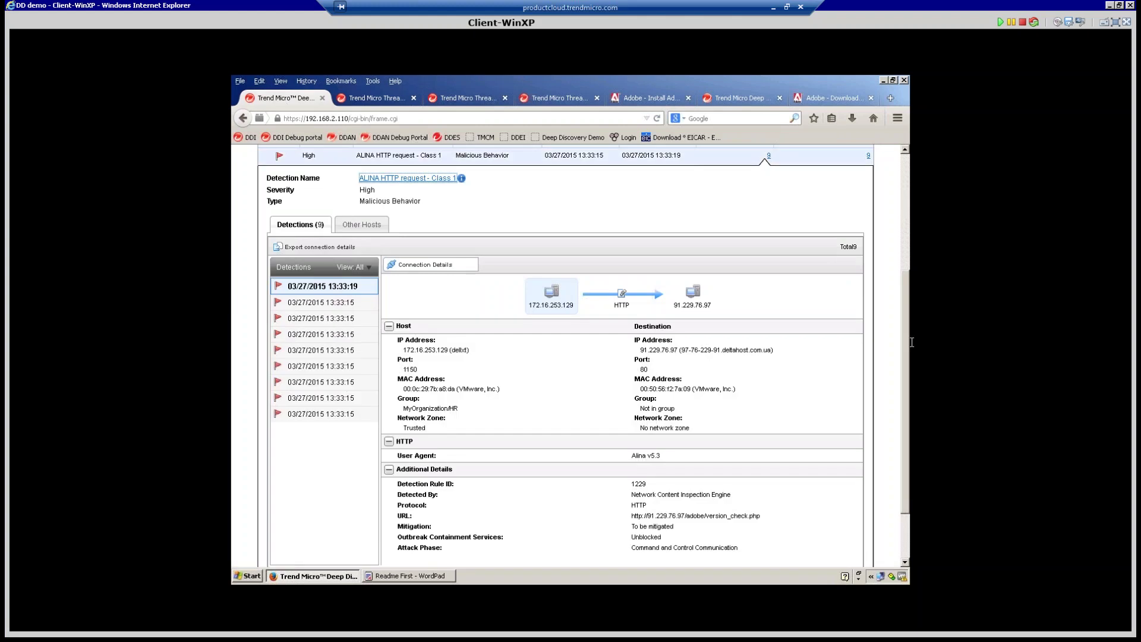
scroll(907, 253, up, 5)
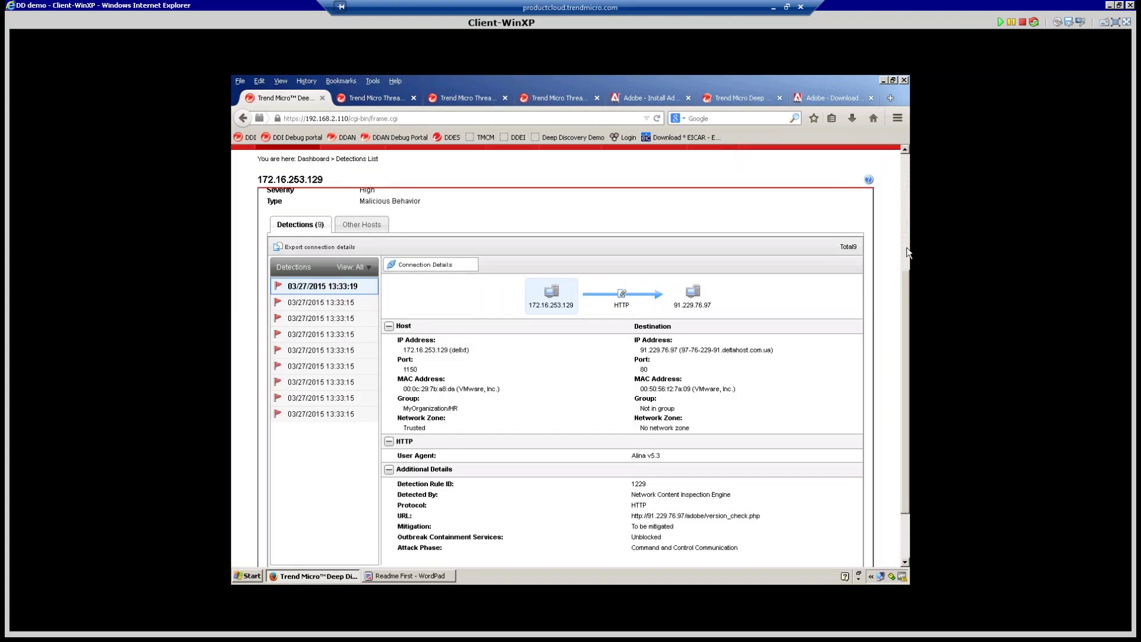
scroll(907, 251, up, 3)
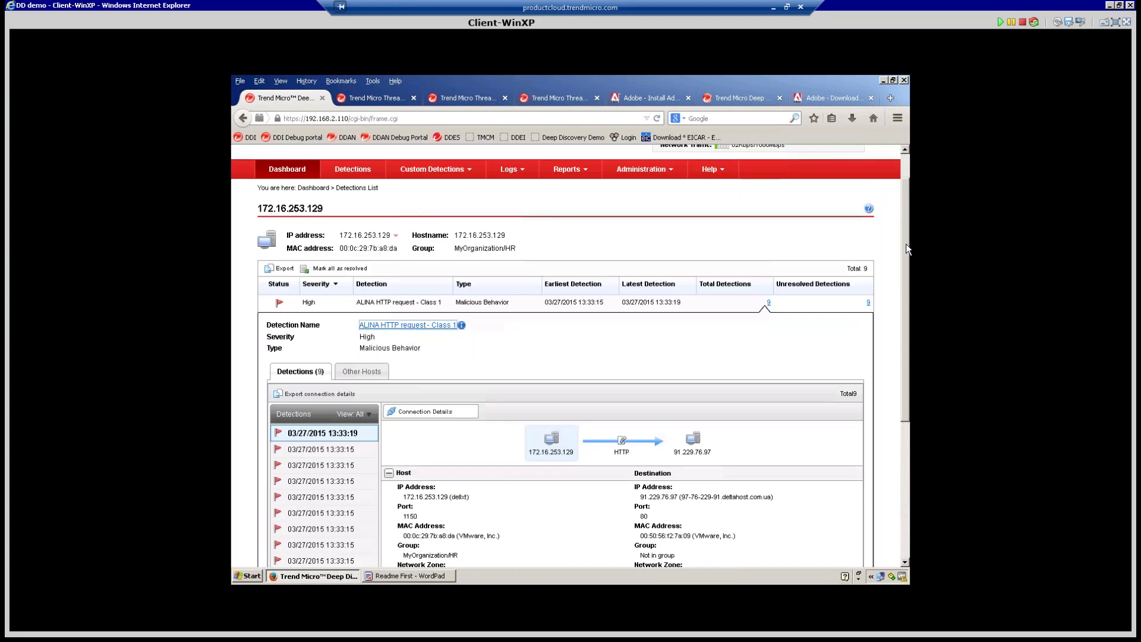
scroll(905, 244, up, 1)
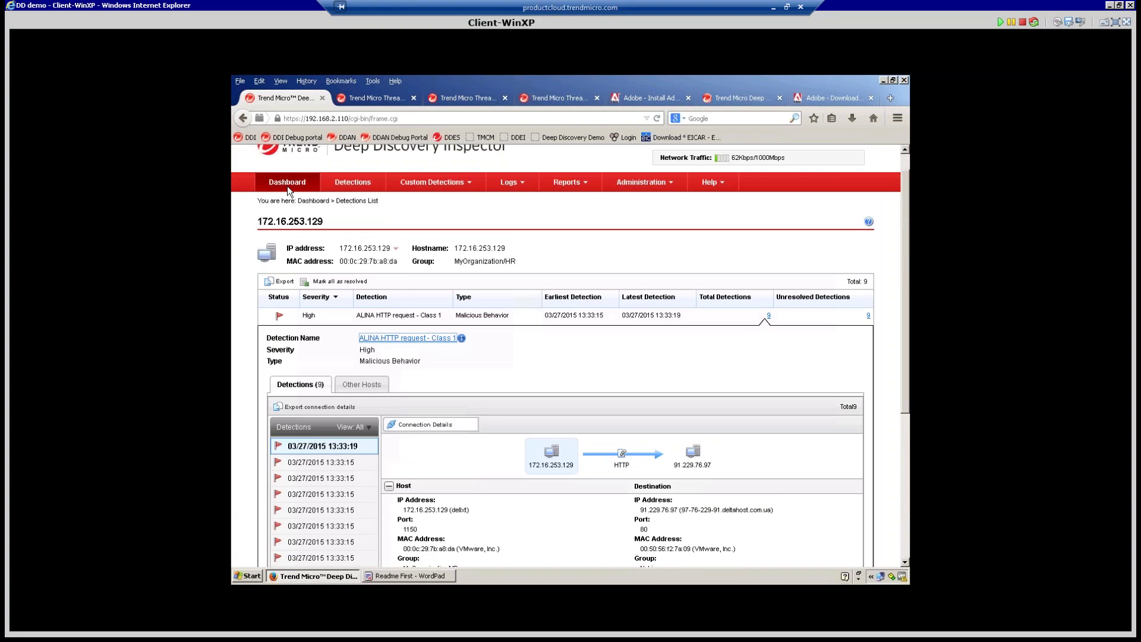
scroll(291, 193, up, 1)
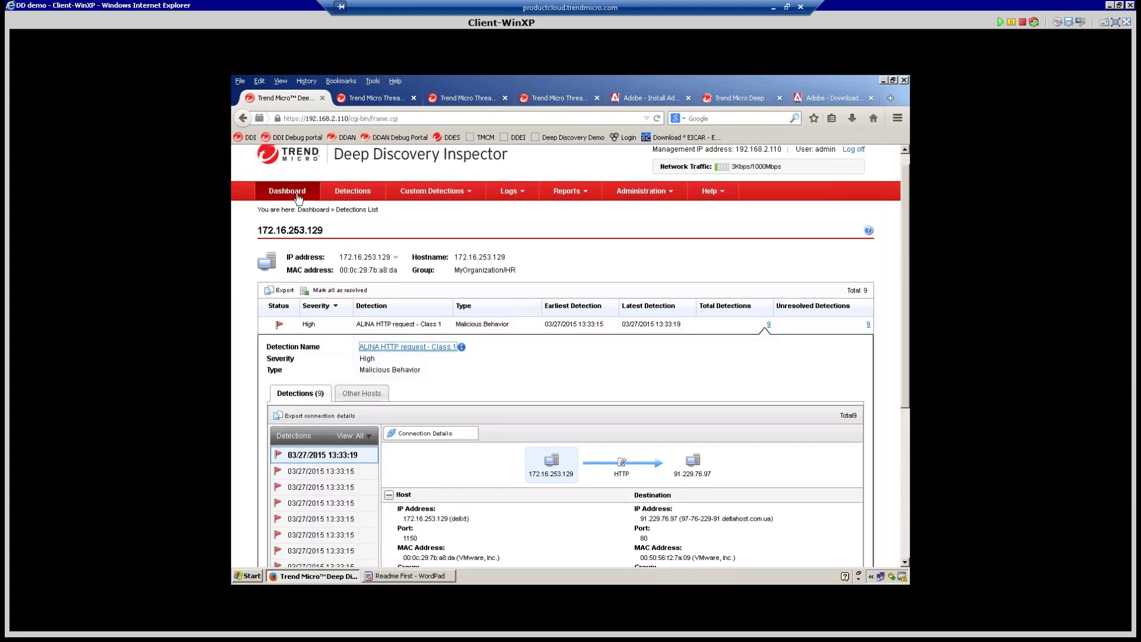
click(288, 192)
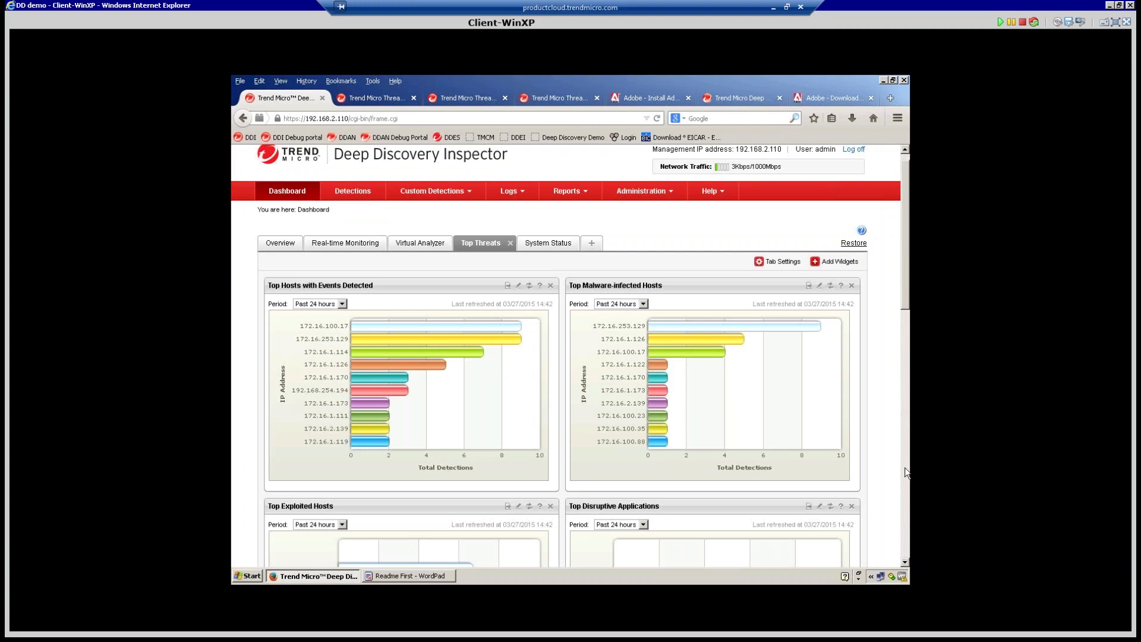
Review the Top Threats widgets on exploited hosts, disruptive applications, malicious content, grayware, suspicious behaviors and web reputation.
scroll(906, 473, down, 3)
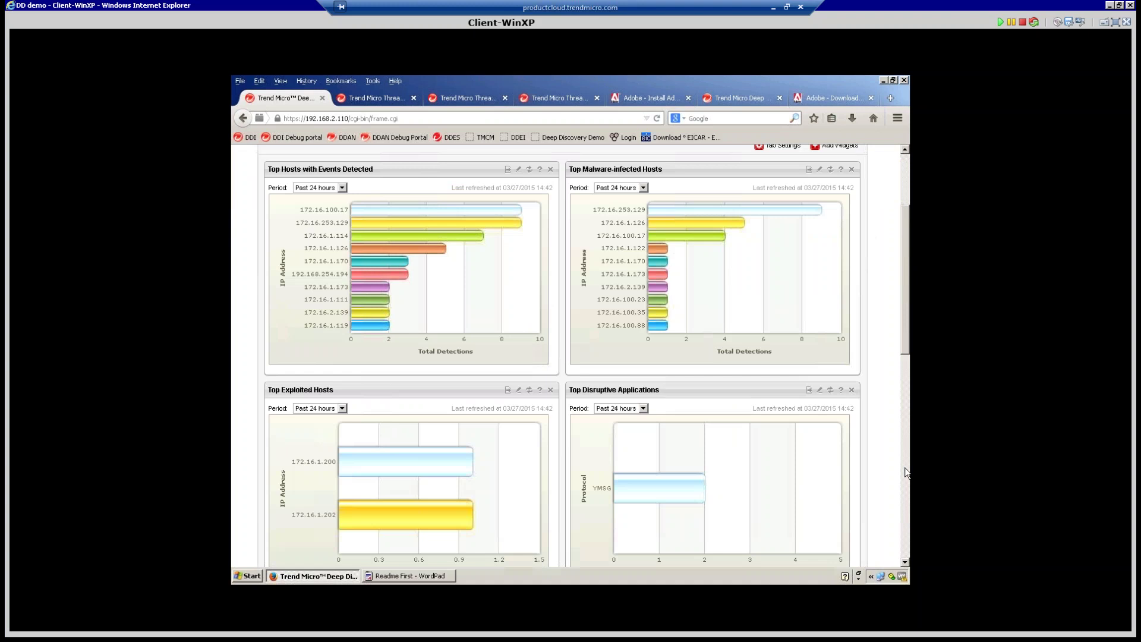
scroll(906, 473, down, 10)
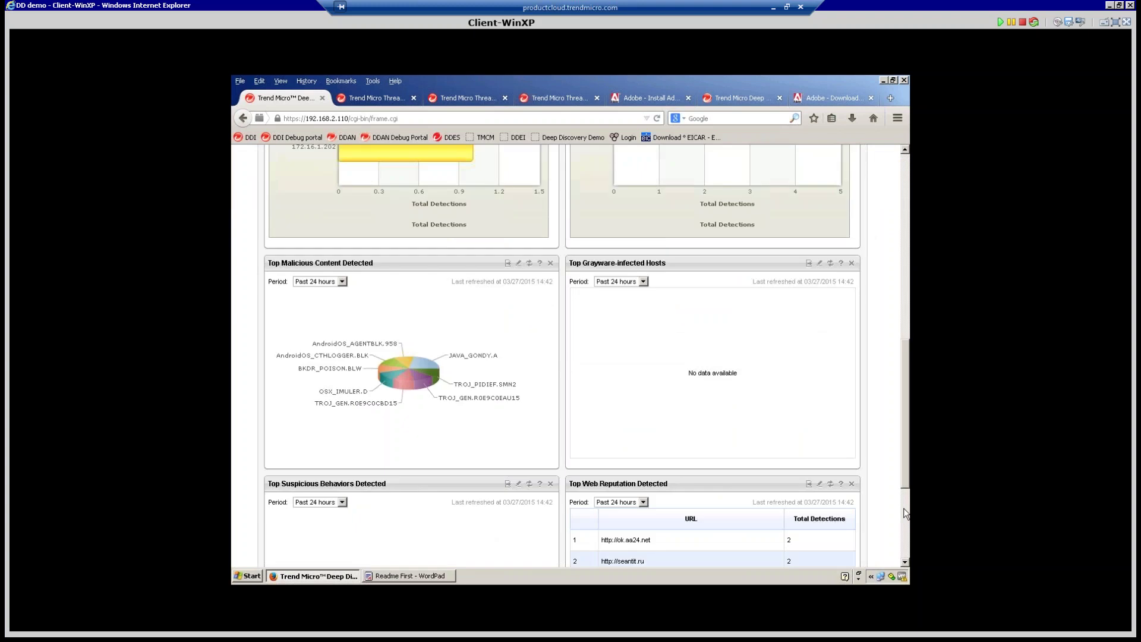
scroll(904, 512, down, 5)
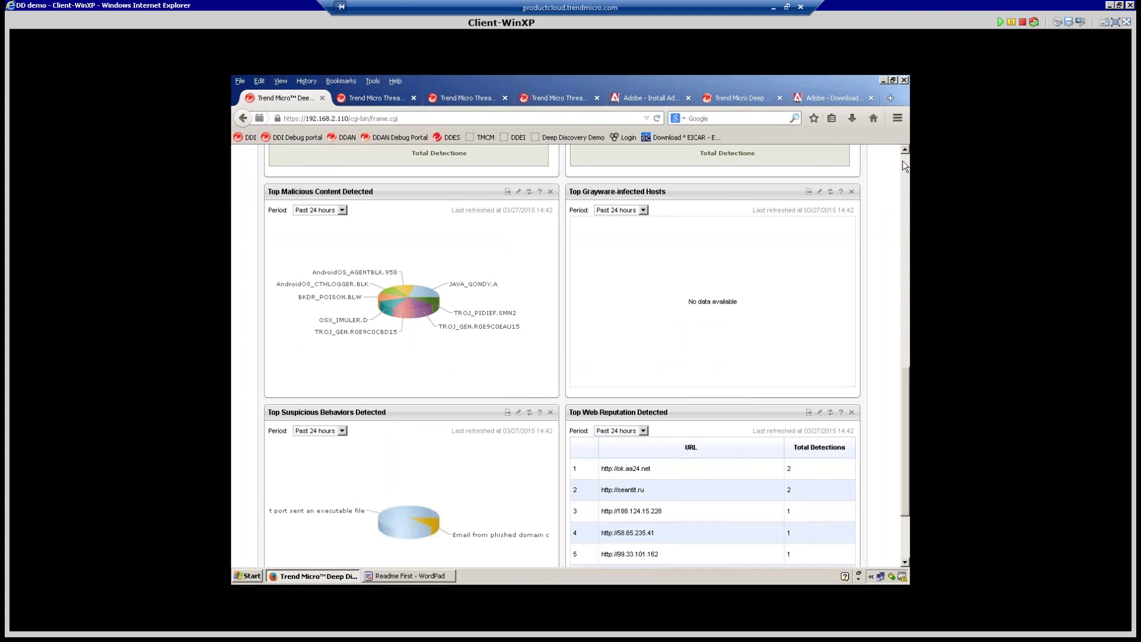
scroll(902, 161, up, 5)
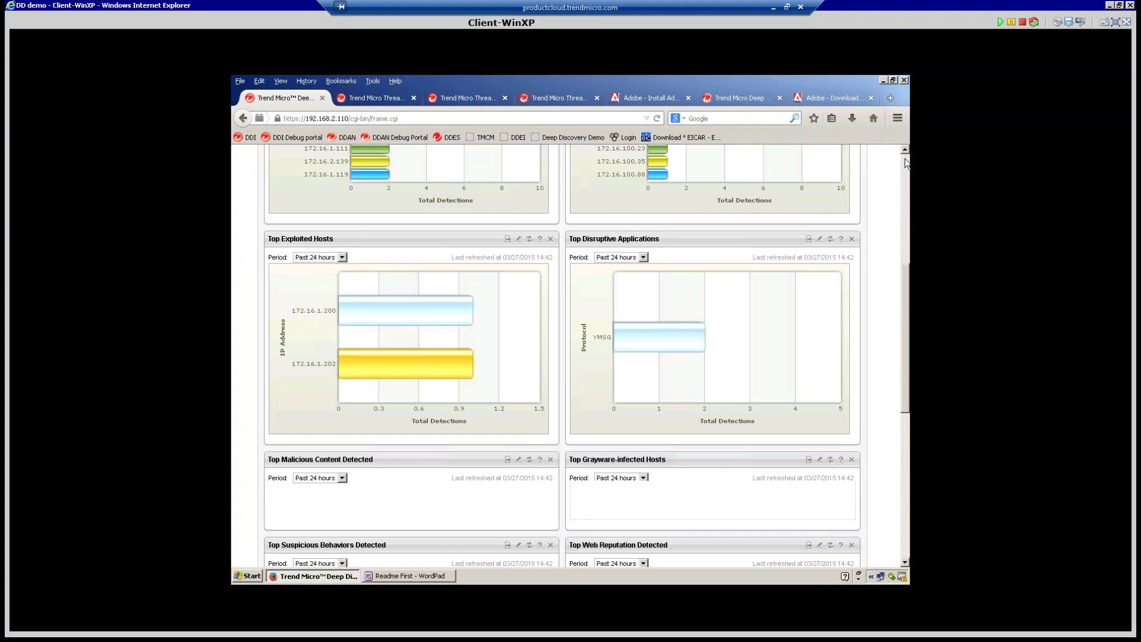
scroll(906, 161, up, 5)
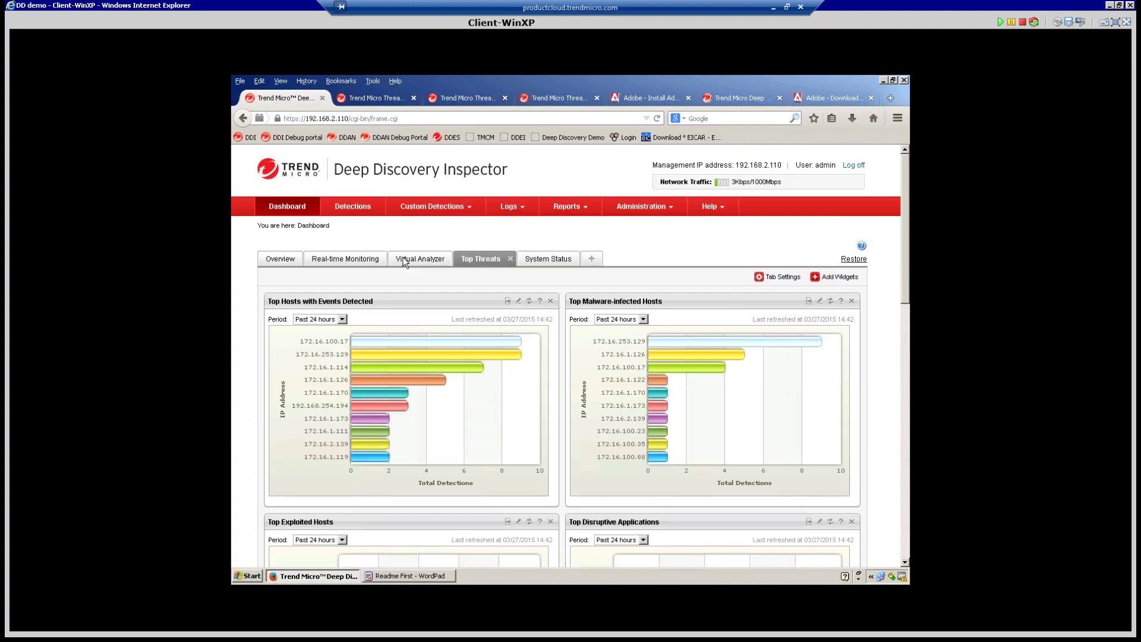
Show the Virtual Analyzer dashboard view and open the real-time detection of the suspicious file interestingphoto.
click(403, 261)
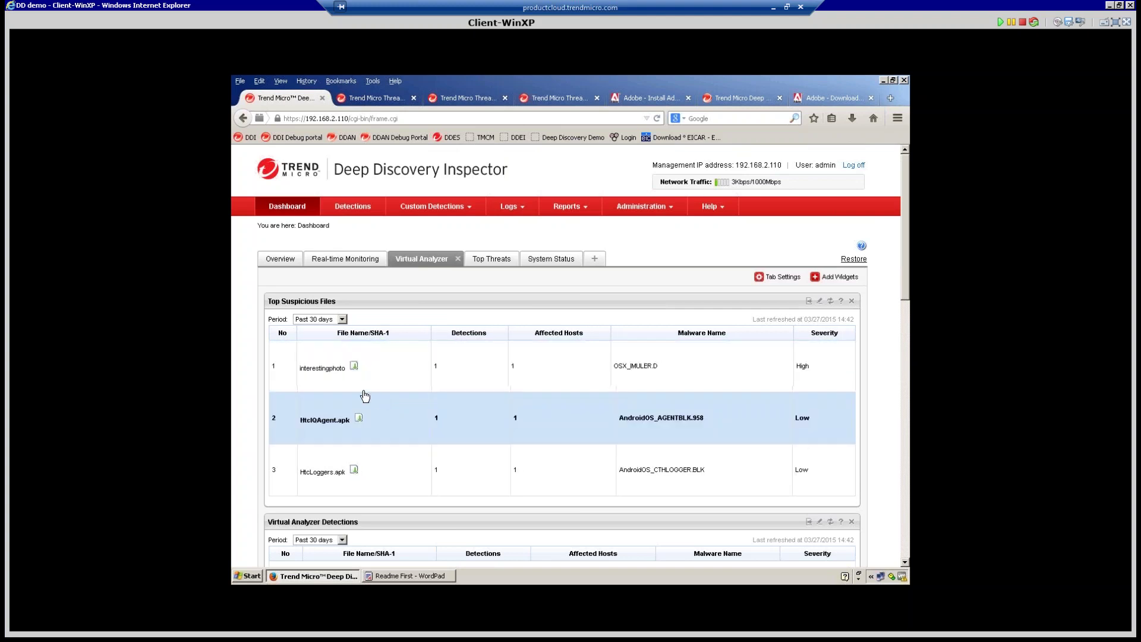
click(336, 369)
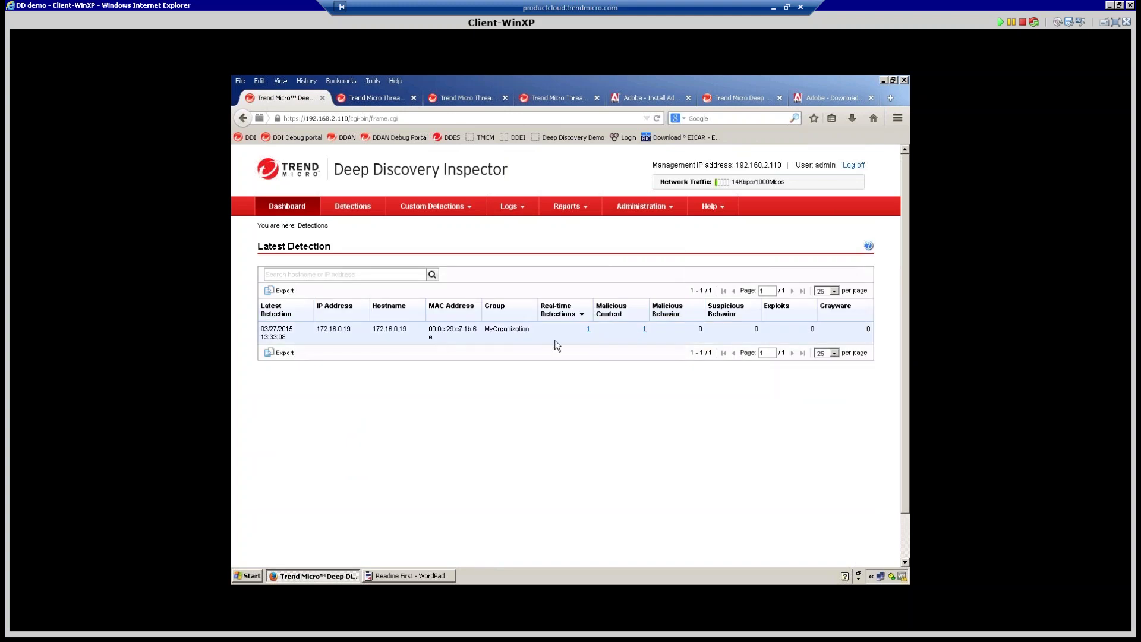
click(588, 330)
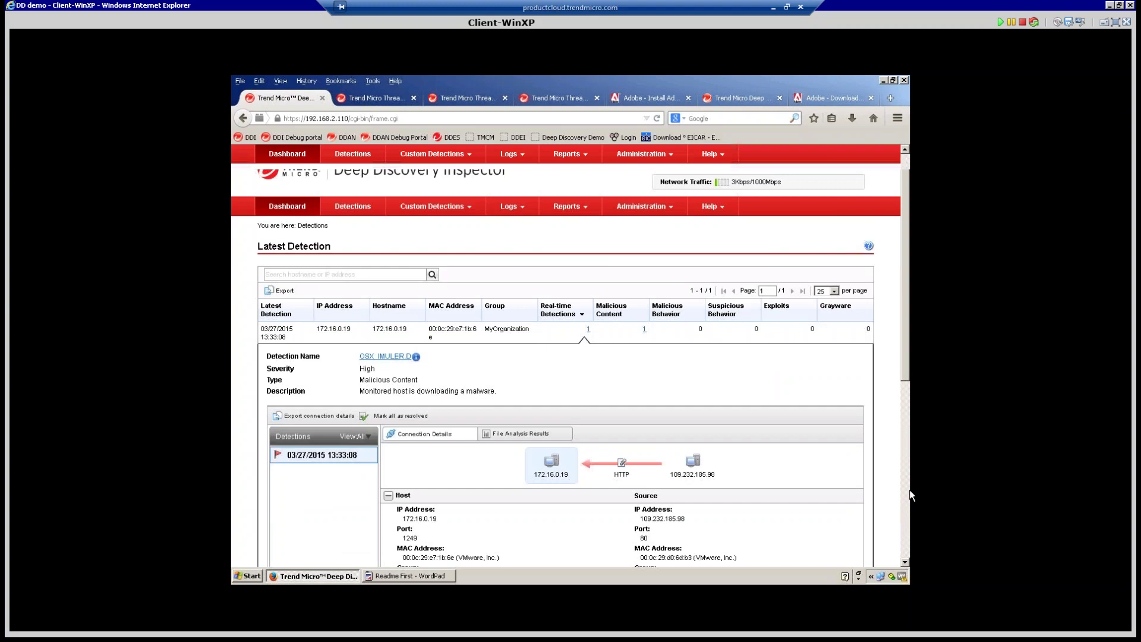
Examine the host, source, user agent, file details, URL and attack phase of the interestingphoto detection.
scroll(710, 445, down, 2)
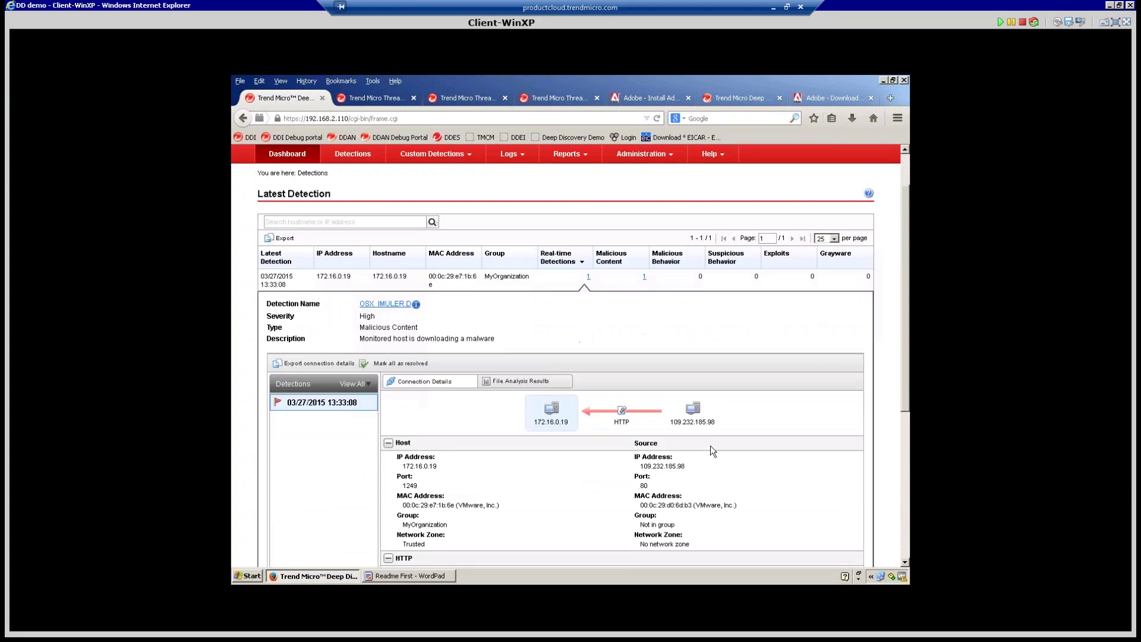
scroll(711, 444, down, 6)
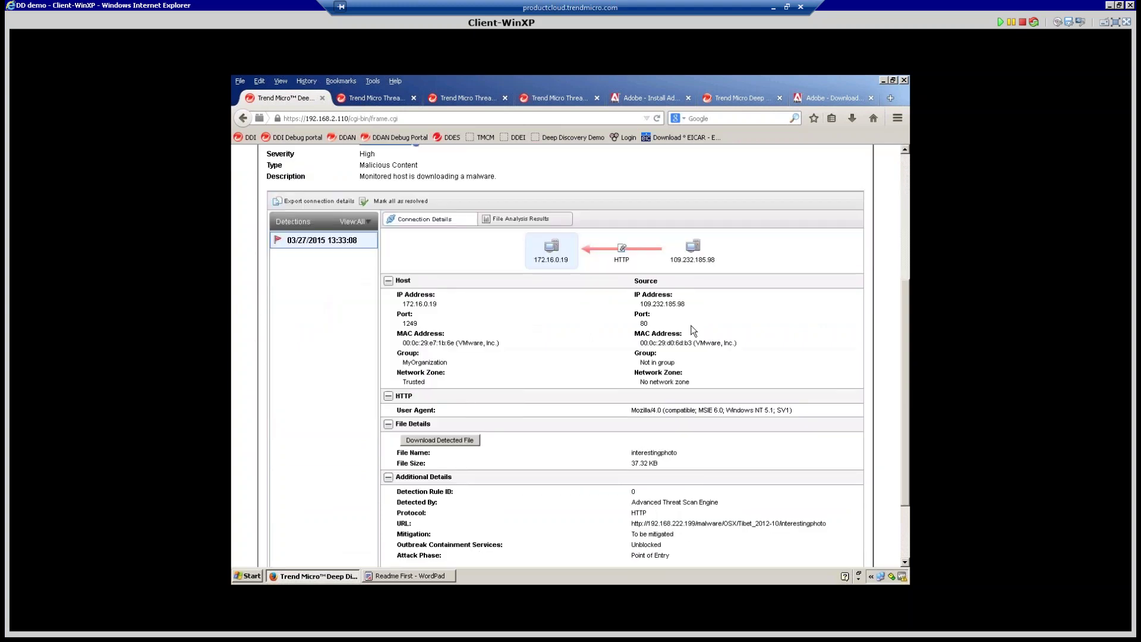
scroll(690, 325, down, 3)
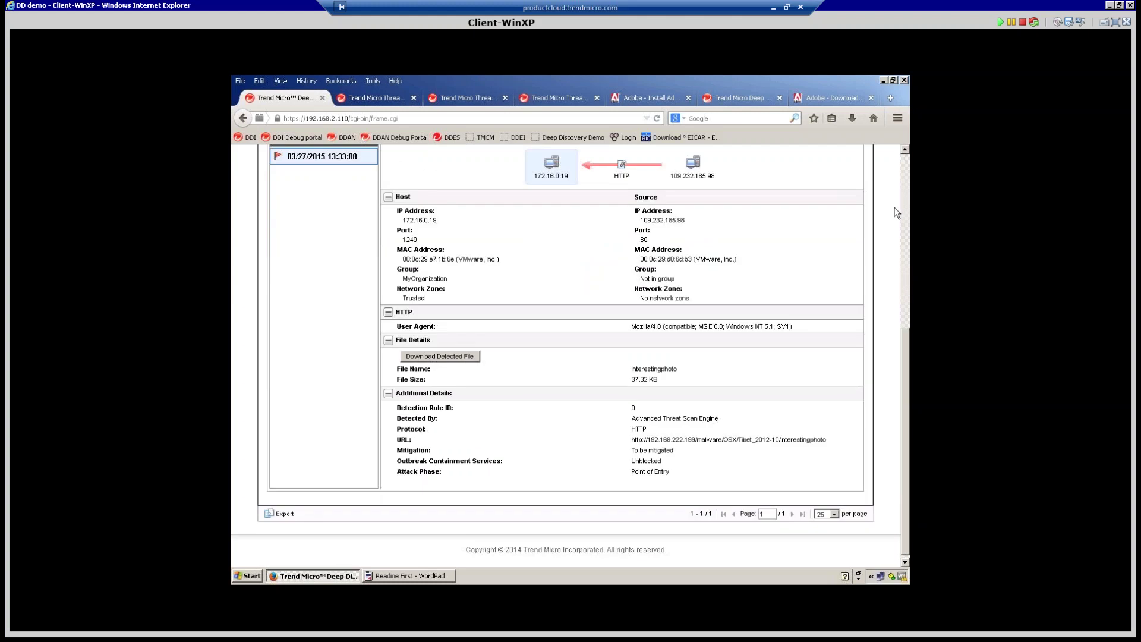
click(905, 150)
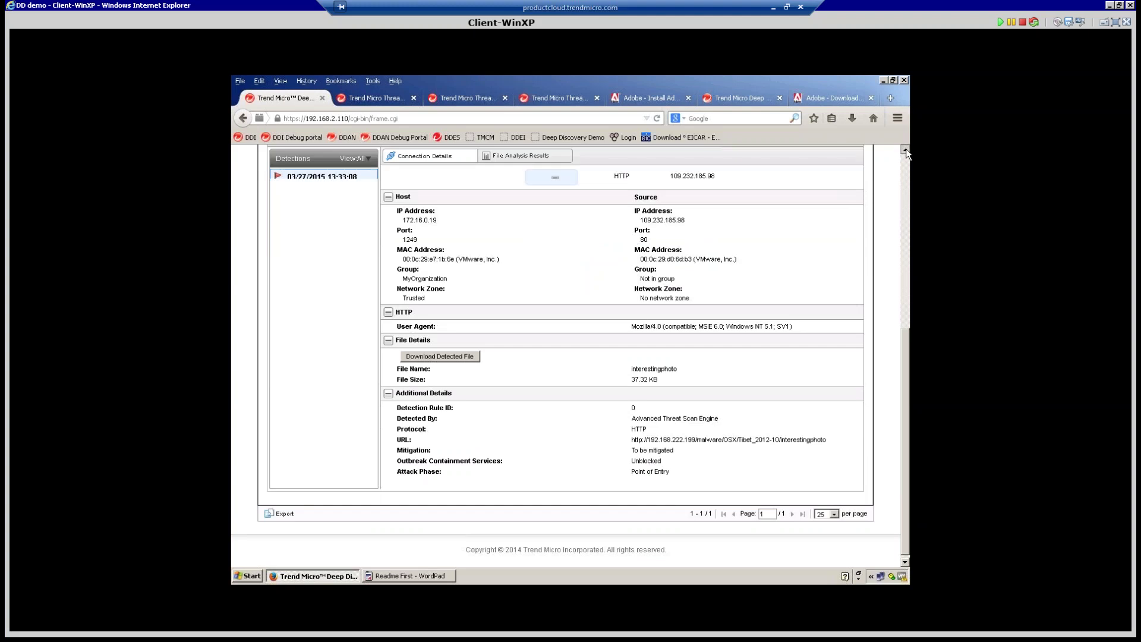
click(905, 150)
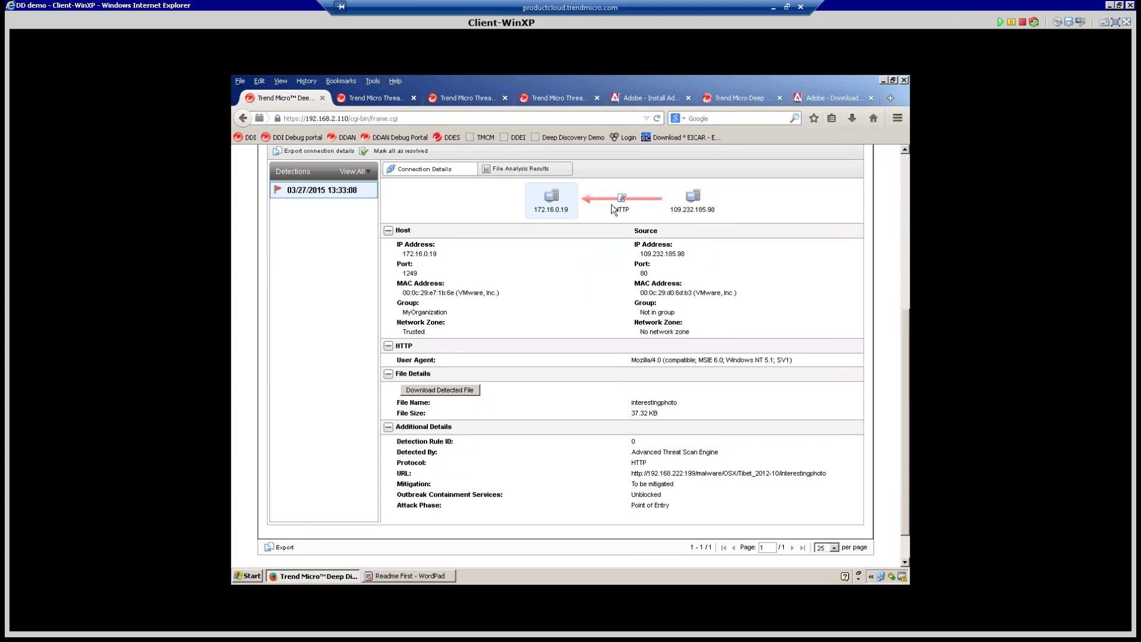
Open the file analysis results for interestingphoto, expand its known malware traits and check the threat events by sequence.
click(510, 172)
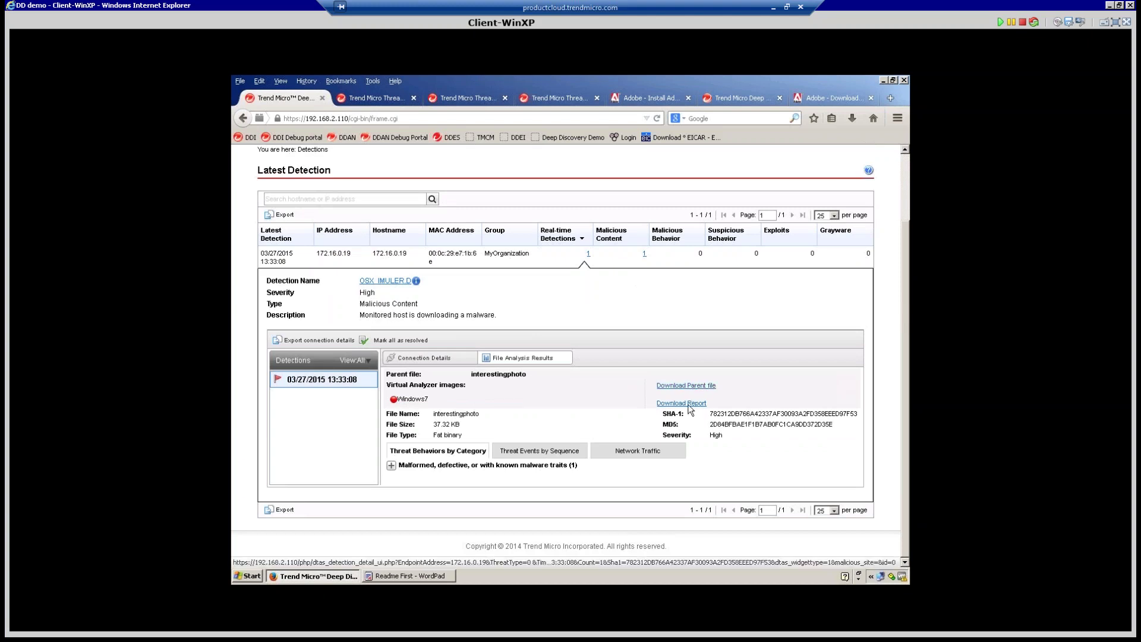
click(392, 466)
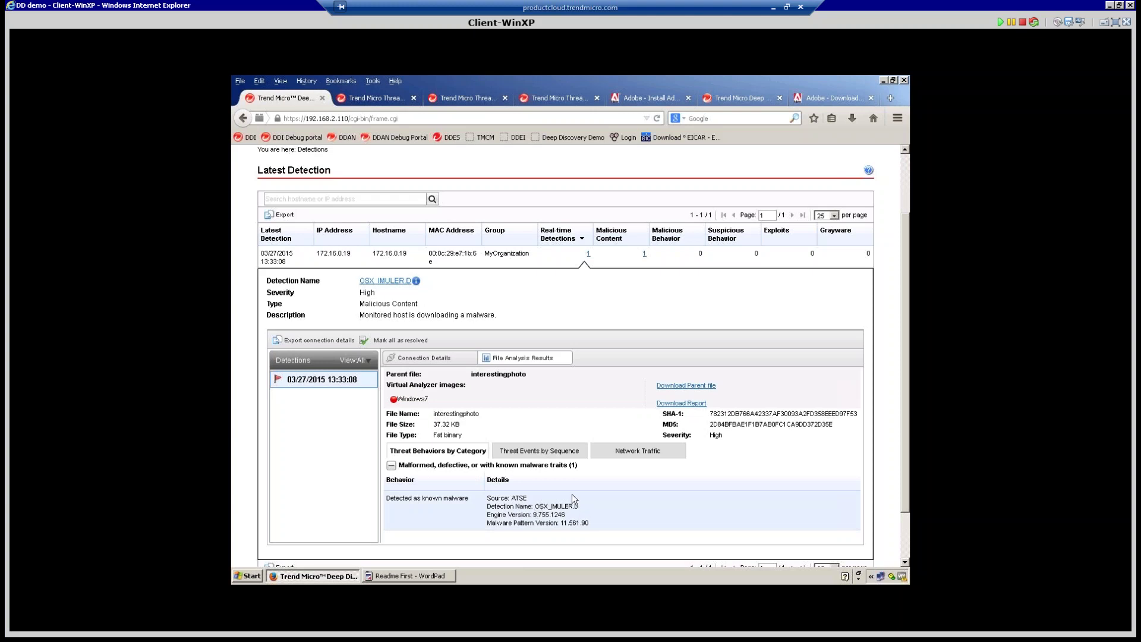
click(552, 452)
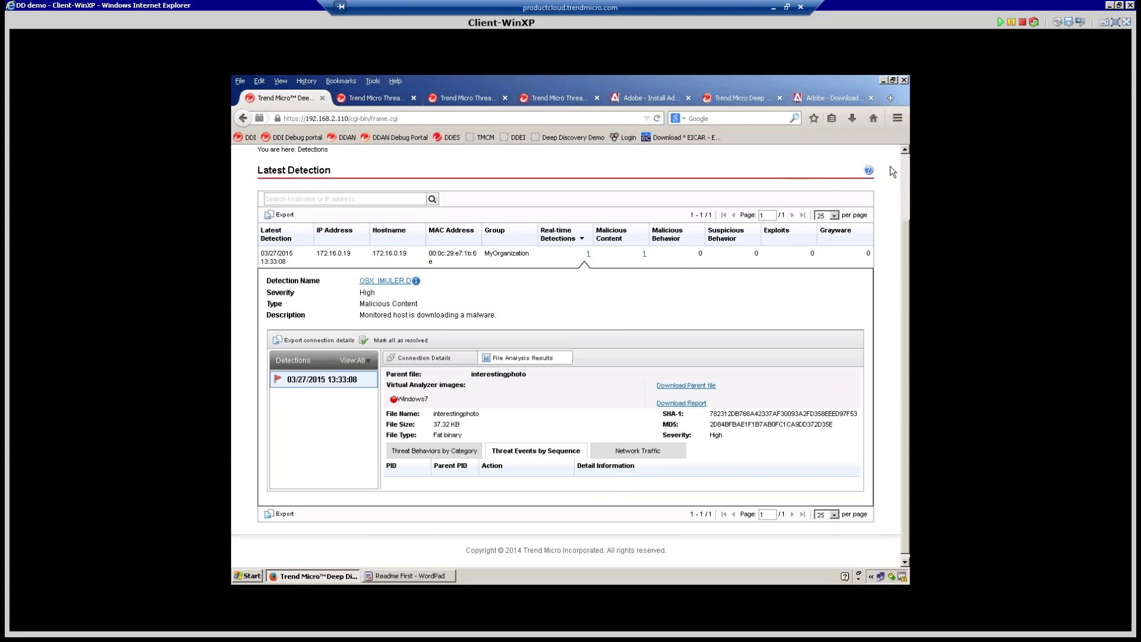
scroll(701, 173, up, 1)
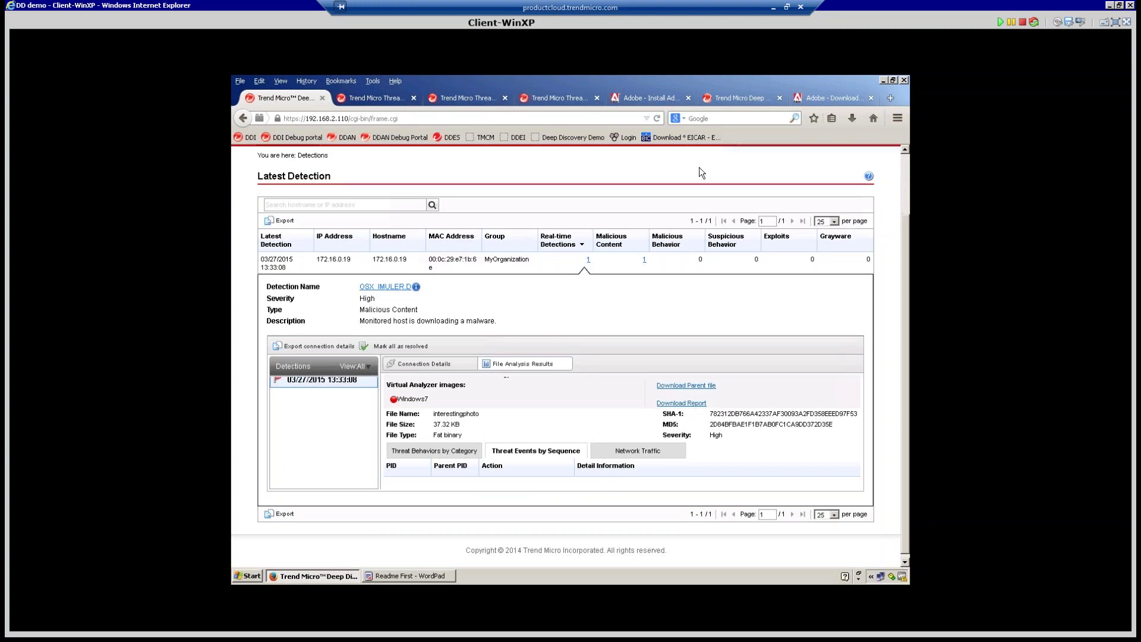
scroll(699, 167, up, 2)
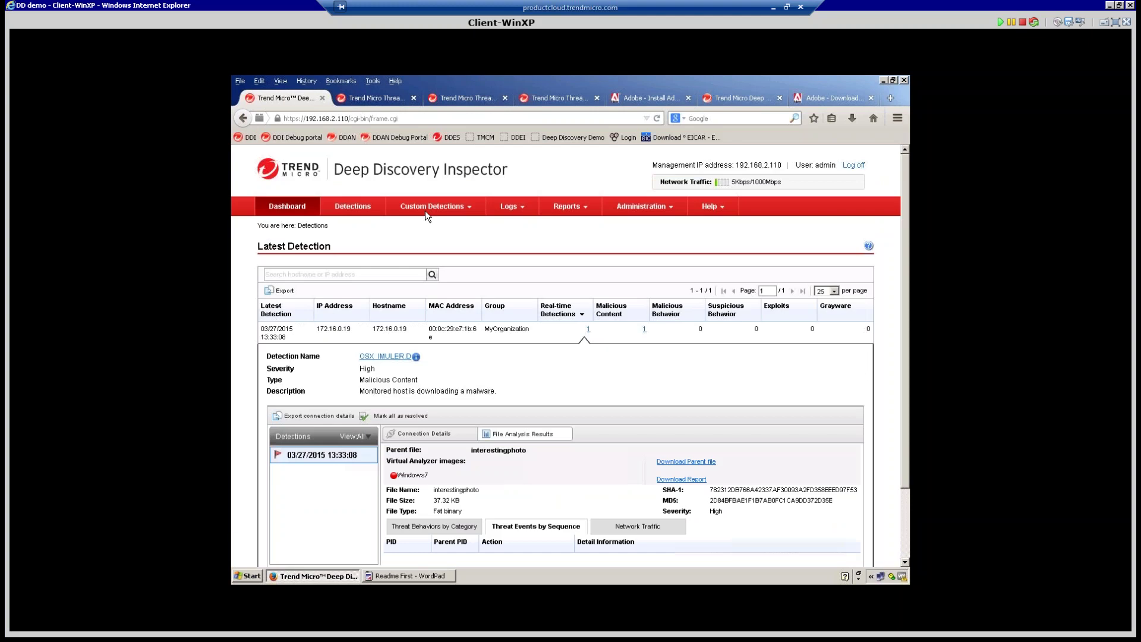
Go back to the Virtual Analyzer dashboard view and review the Top Suspicious Files and Virtual Analyzer Detections widgets.
key(alt+Left)
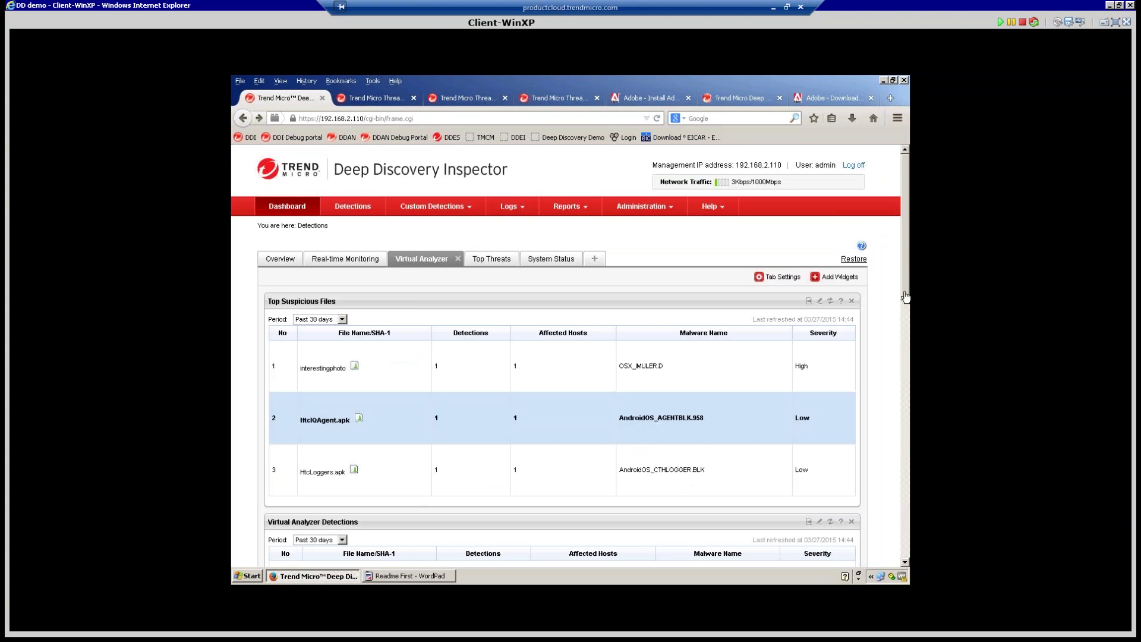
scroll(906, 343, down, 1)
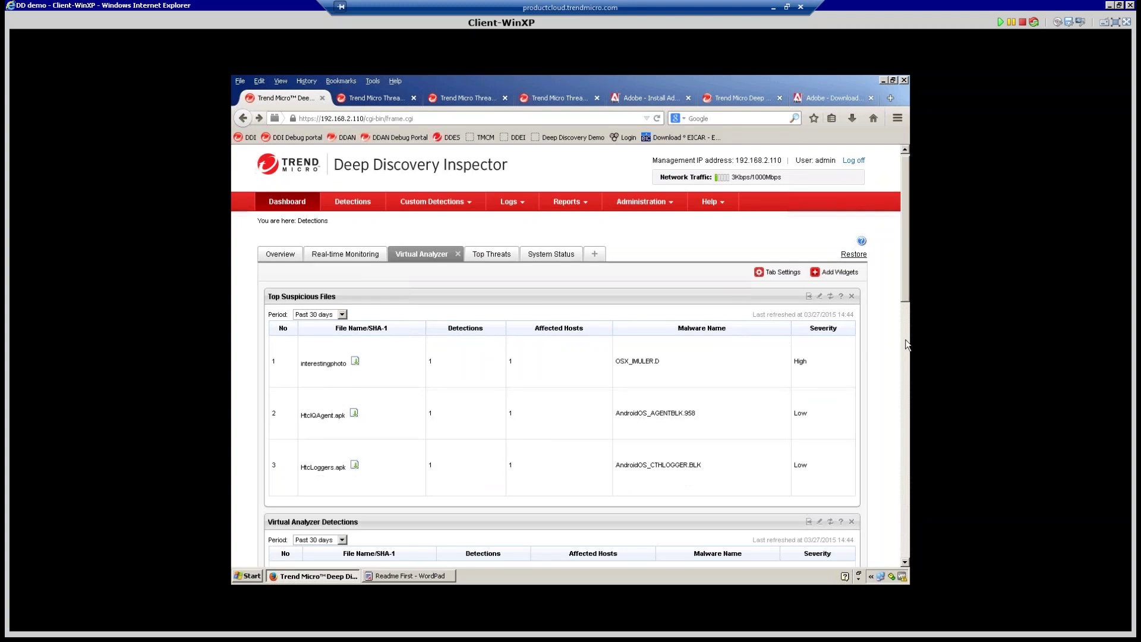
scroll(905, 345, down, 2)
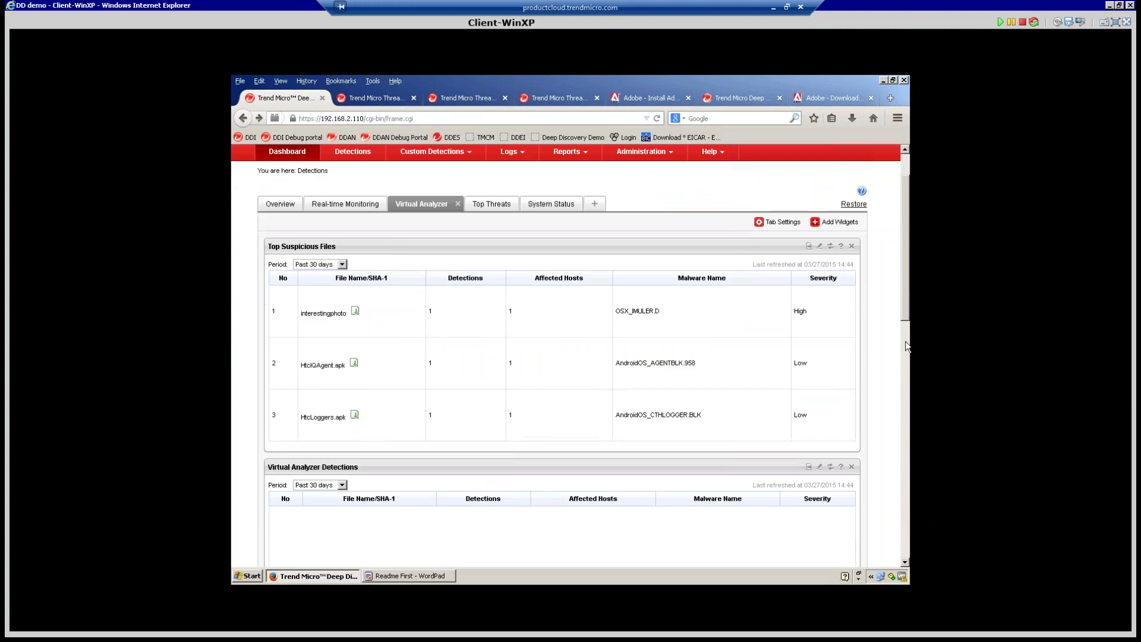
scroll(905, 357, down, 3)
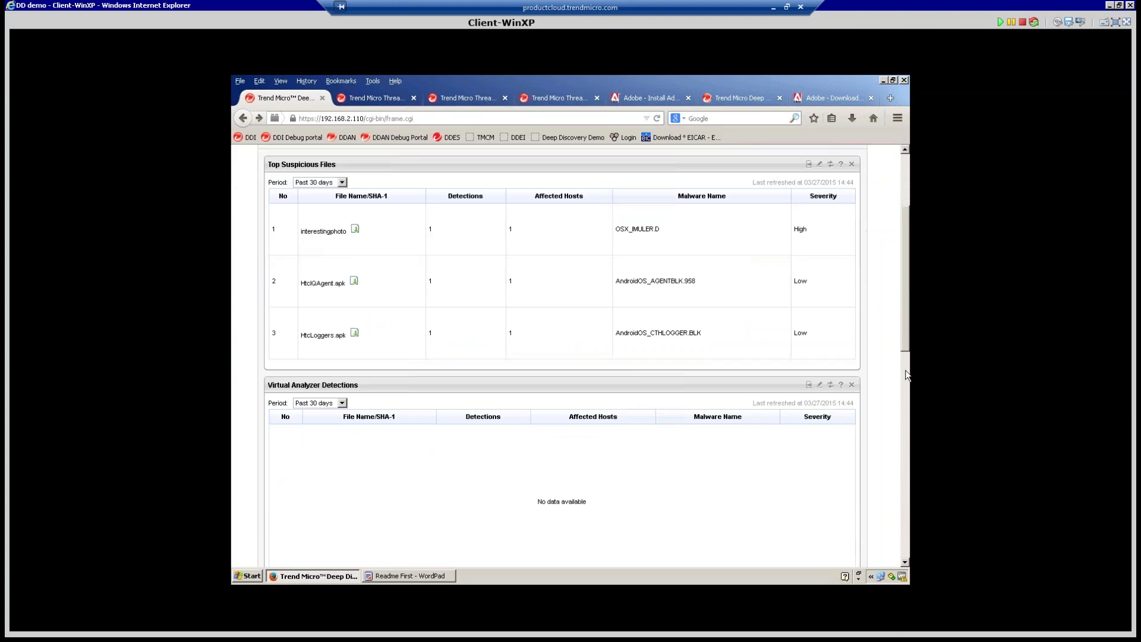
scroll(905, 374, down, 3)
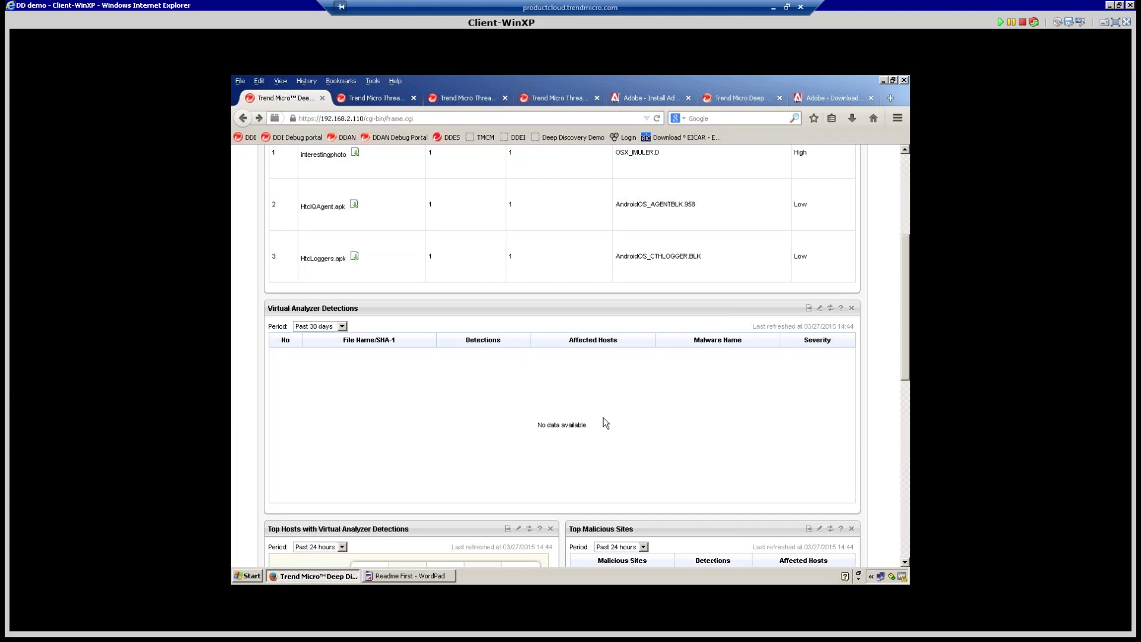
Open the malicious content detection of HtcIQAgent.apk and examine its host, source, file details, URL and attack phase.
click(325, 209)
click(326, 209)
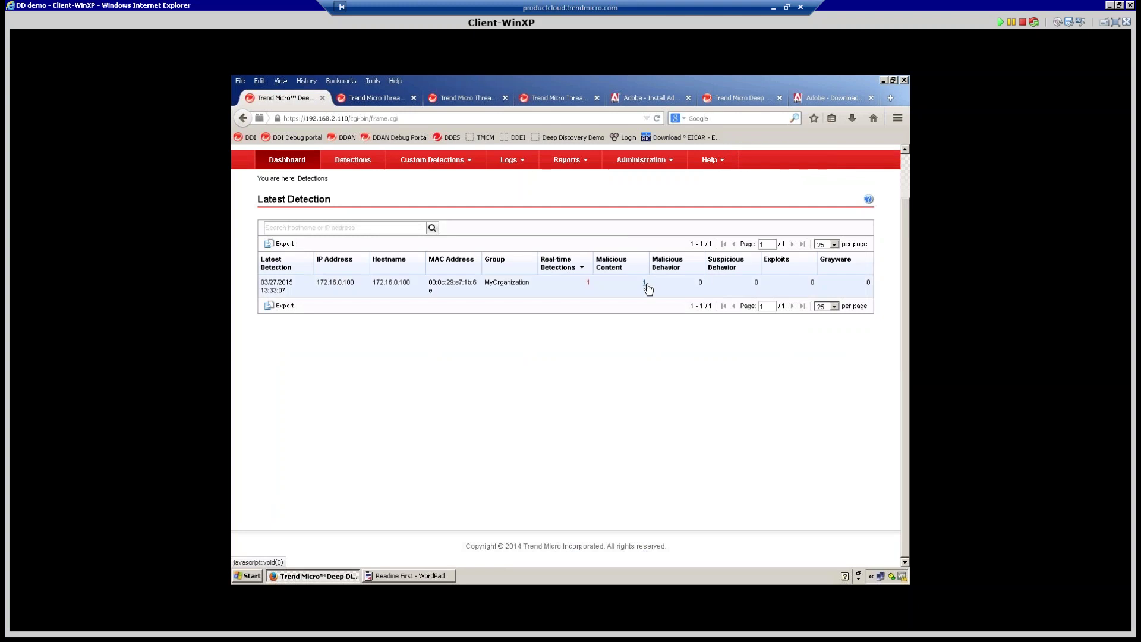
click(645, 284)
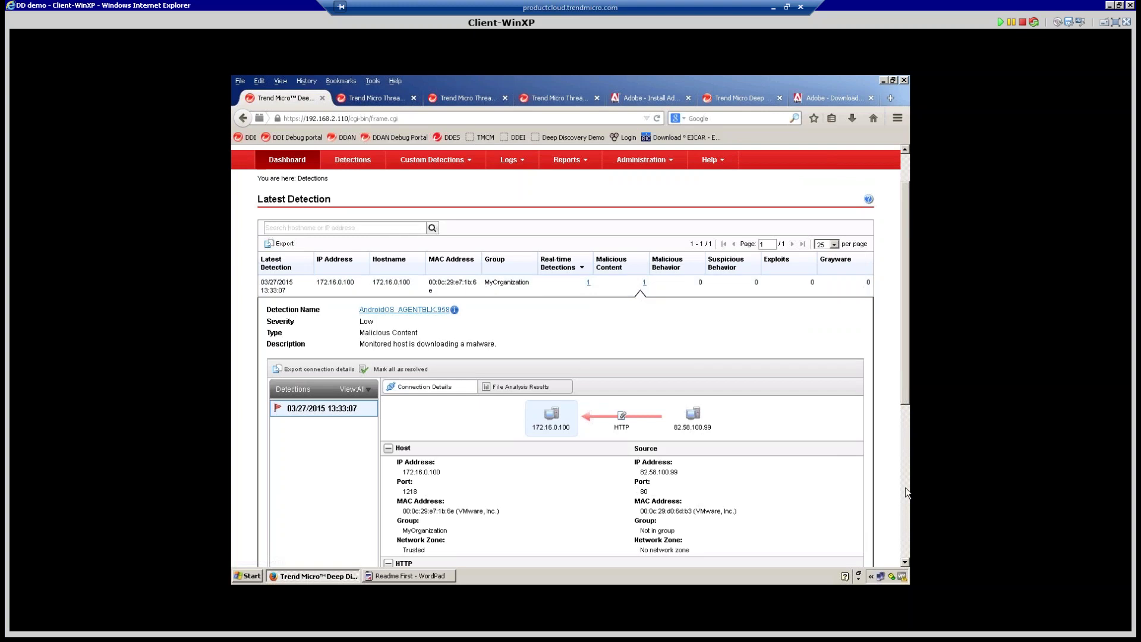
scroll(715, 346, down, 5)
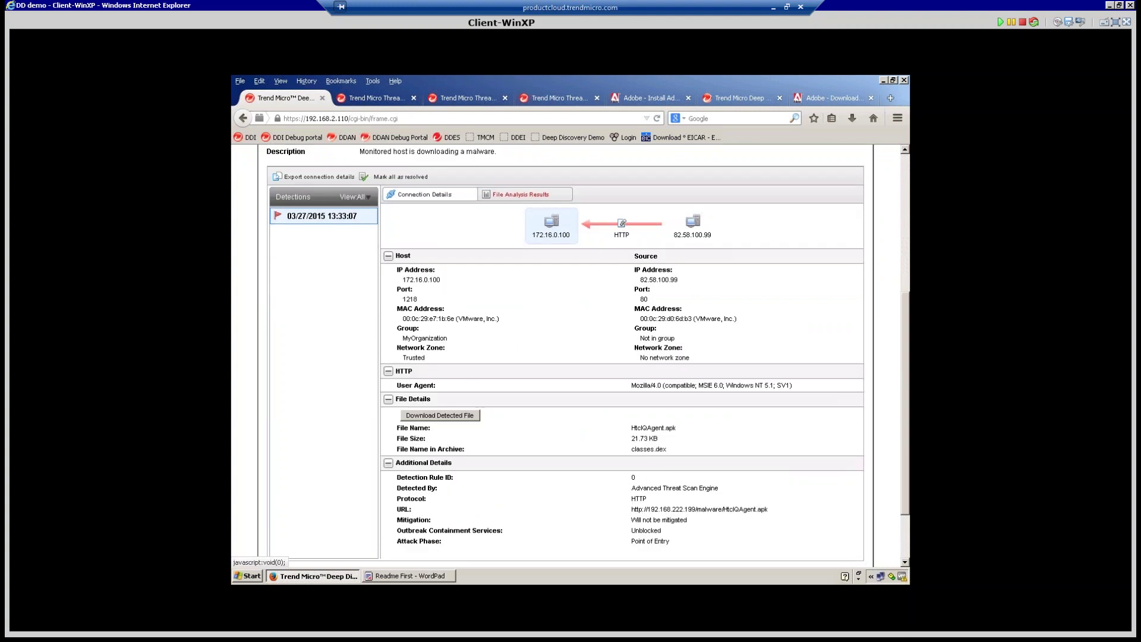
Open the file analysis results for HtcIQAgent.apk and examine its file type, hashes and severity.
click(518, 194)
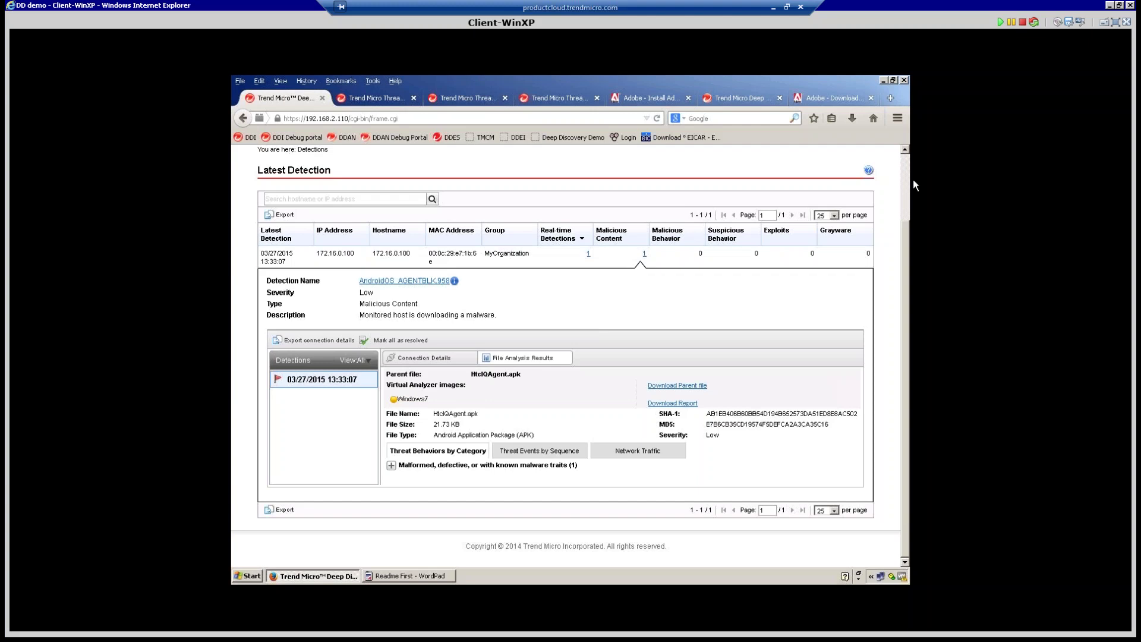
scroll(912, 180, up, 1)
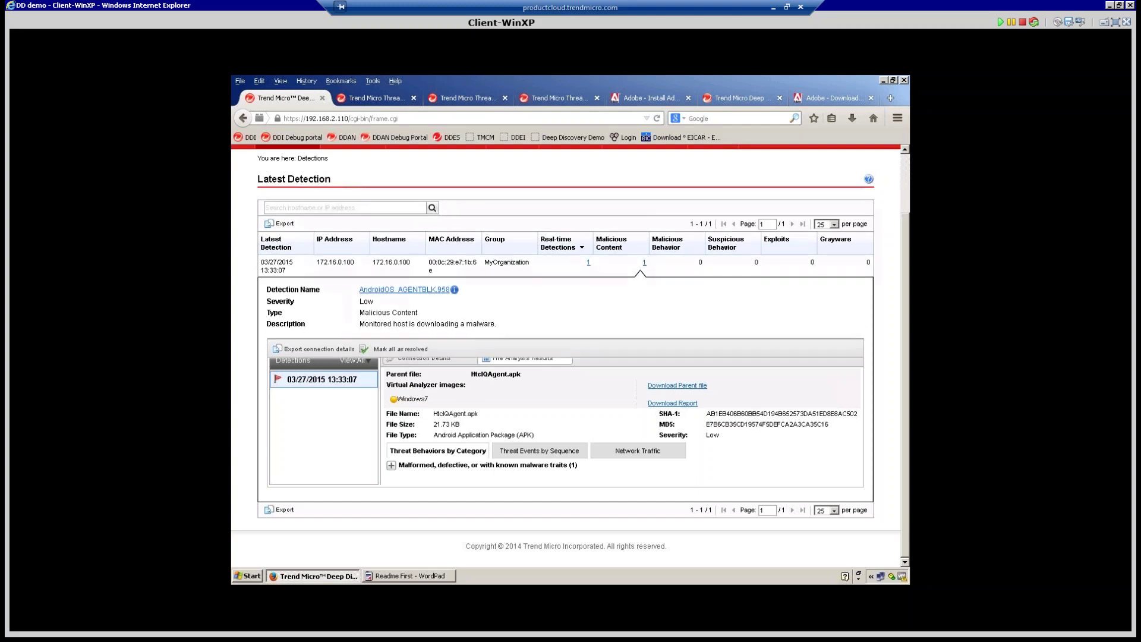
scroll(570, 319, up, 2)
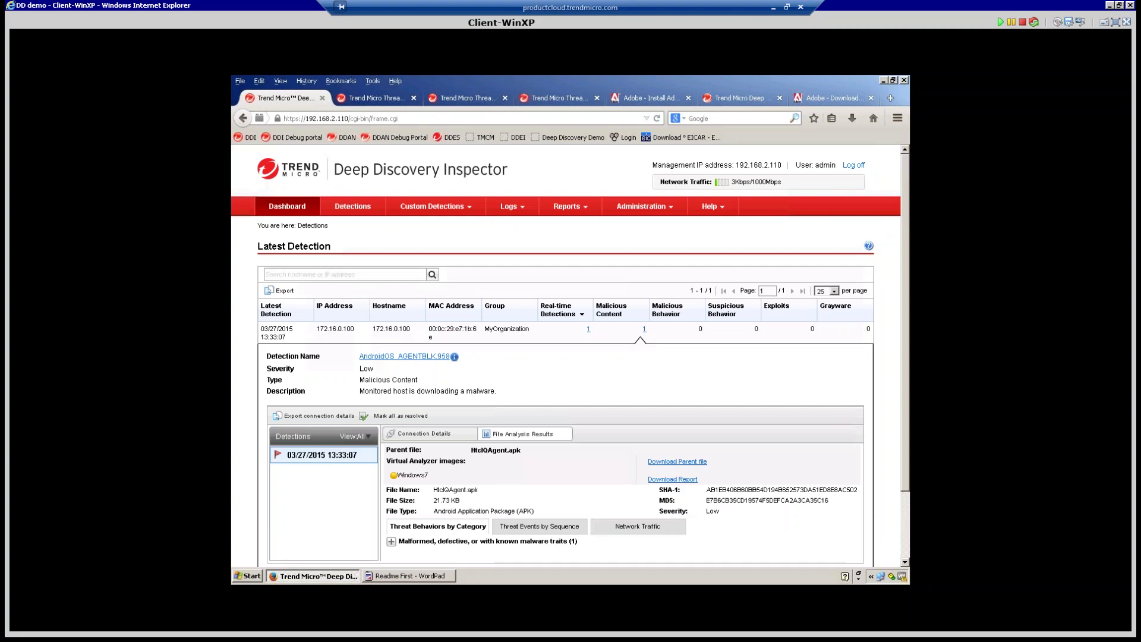
View the Detections list, then open the suspicious objects and review the C&C callback addresses.
click(357, 208)
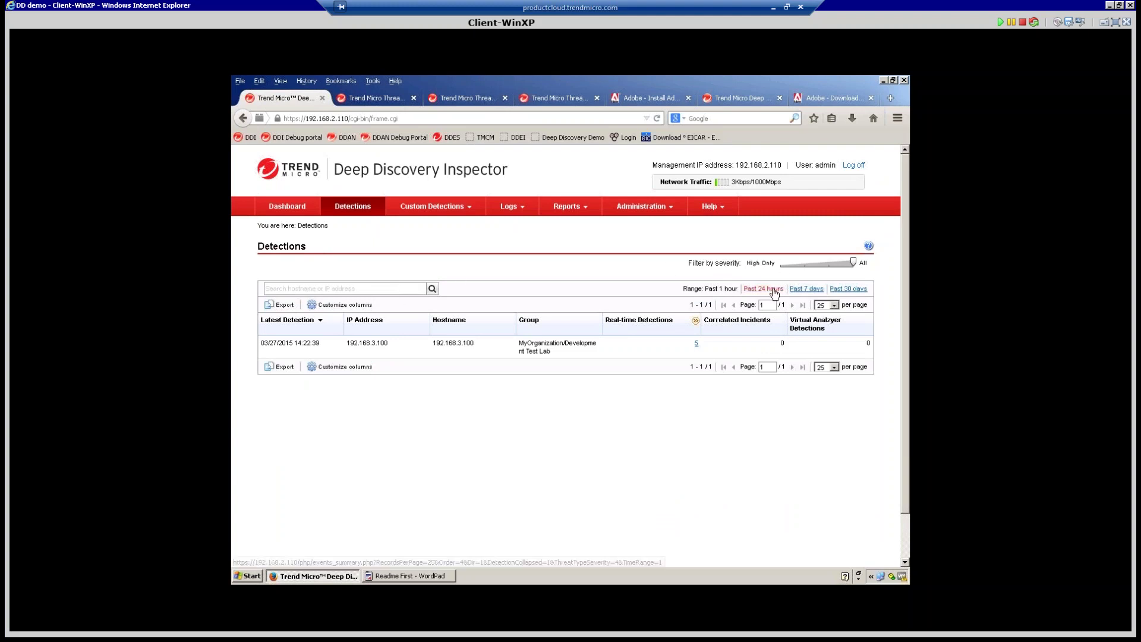
click(457, 211)
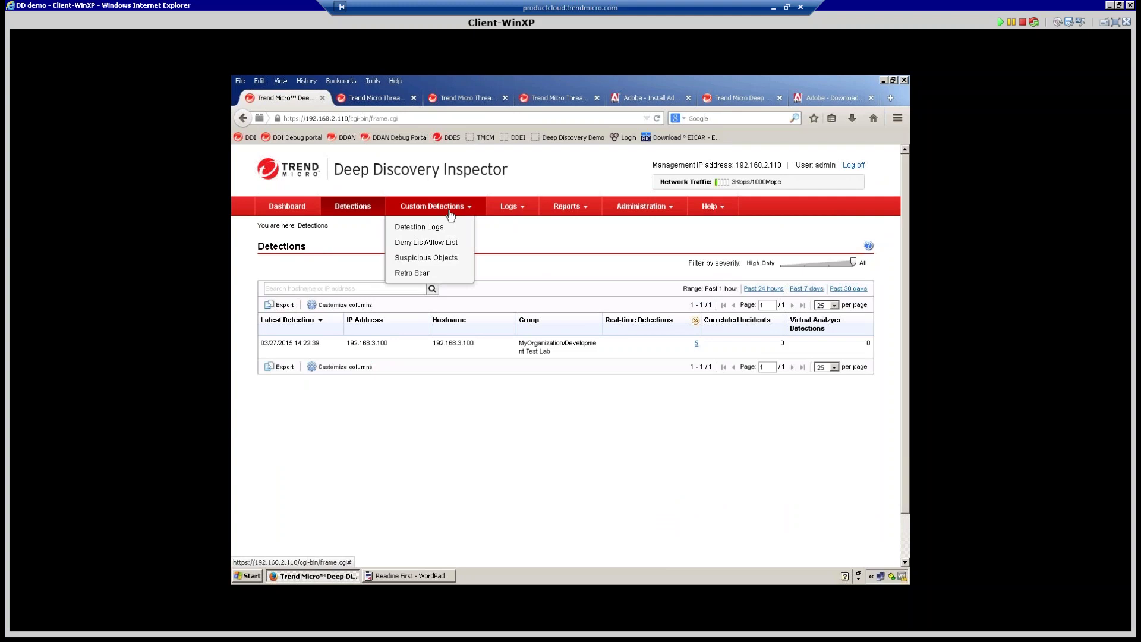
click(440, 261)
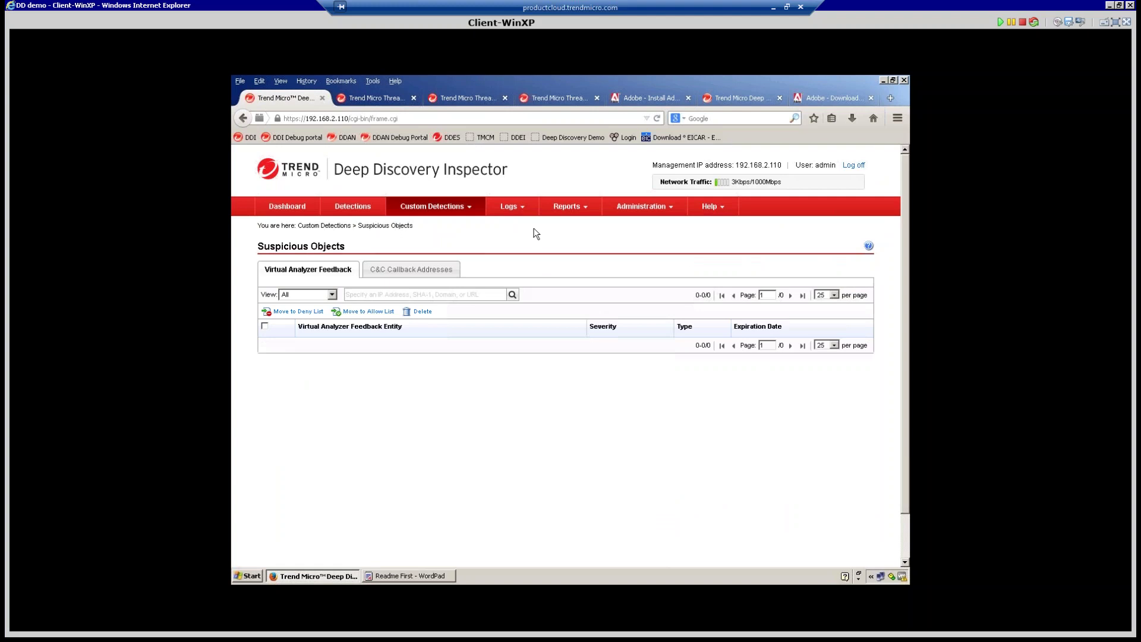
click(425, 274)
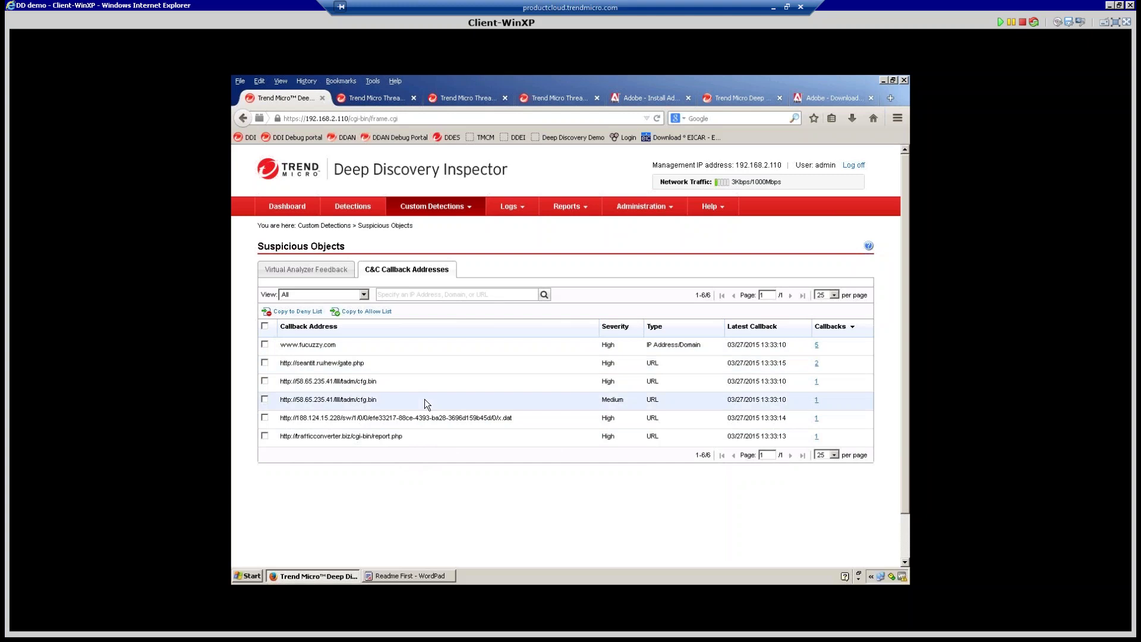
click(265, 344)
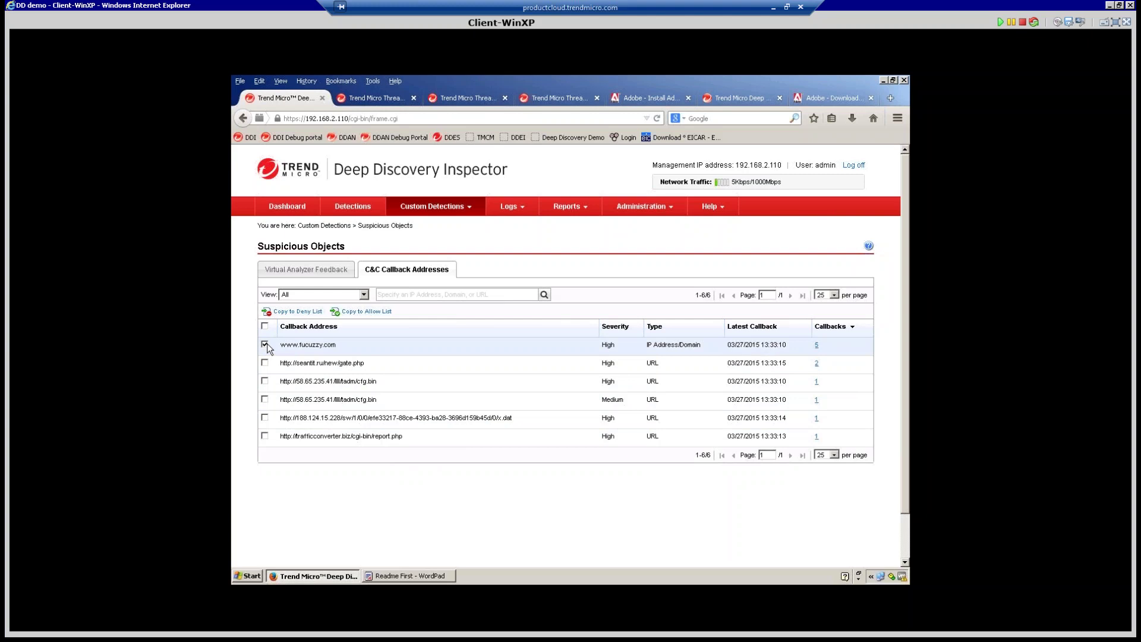
click(300, 312)
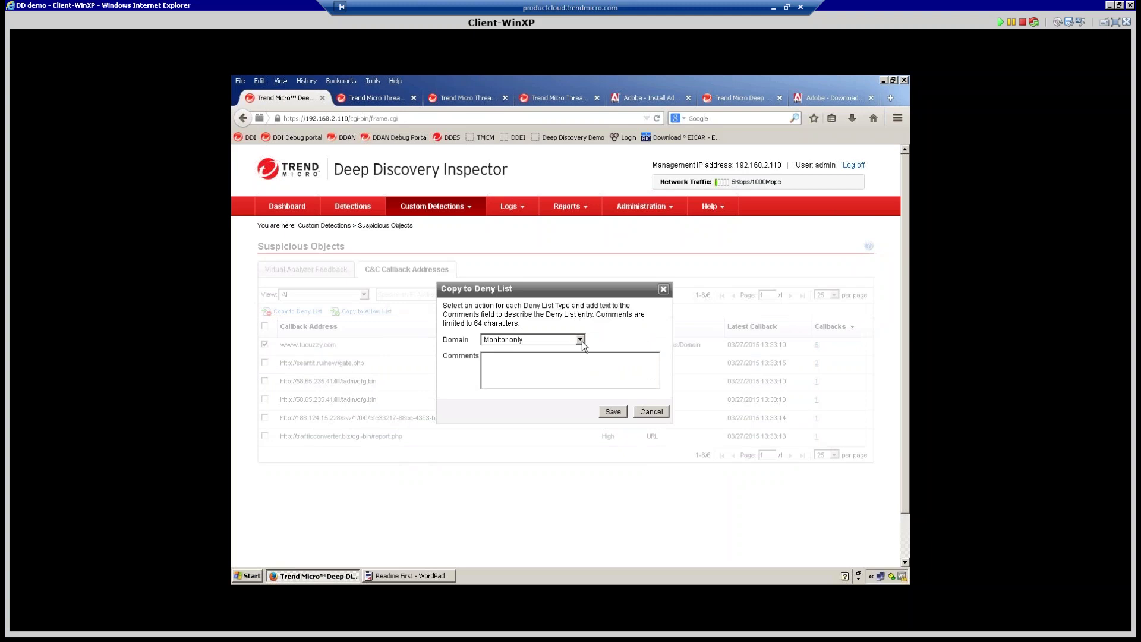
click(580, 340)
click(568, 359)
click(614, 412)
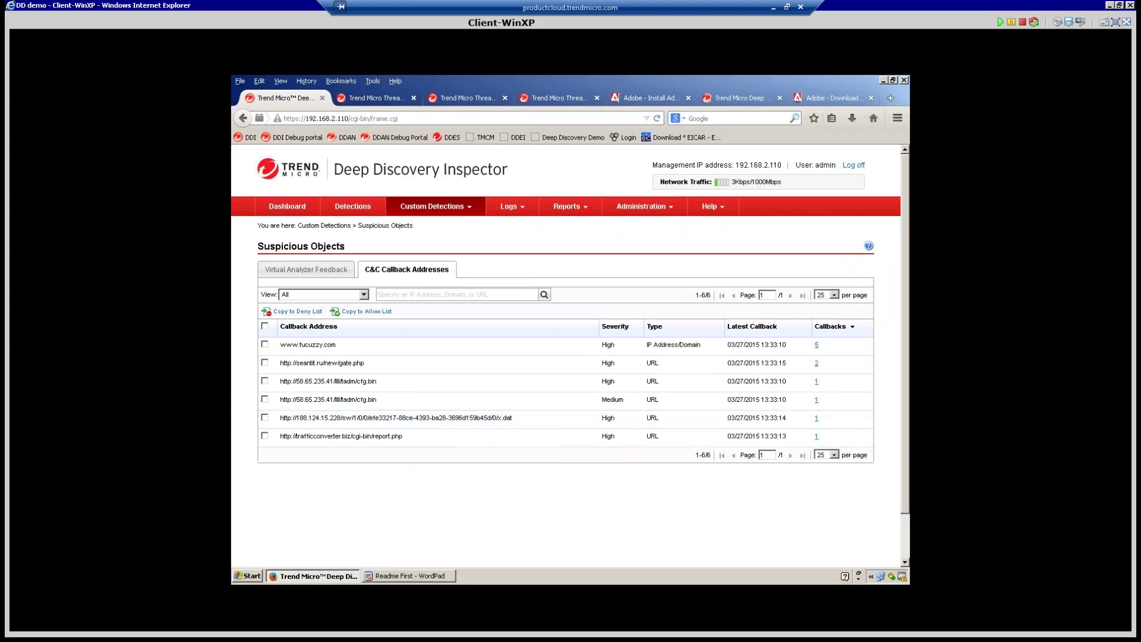
Look at the date, time and language page of the global settings, then review the Threat Detections page of the detection settings.
click(648, 211)
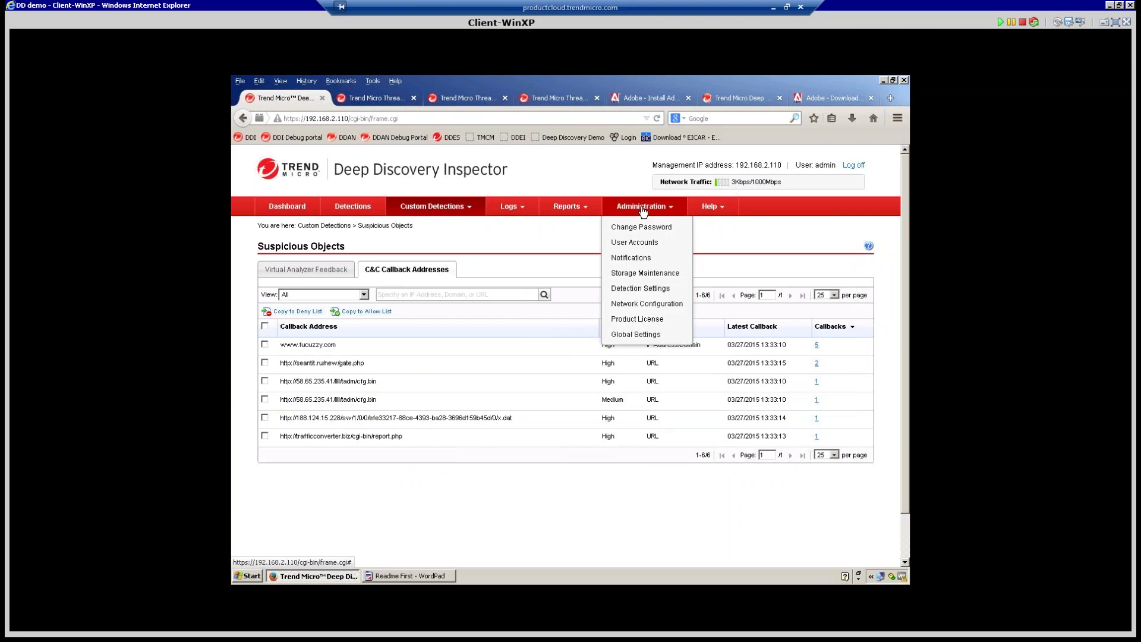
click(635, 334)
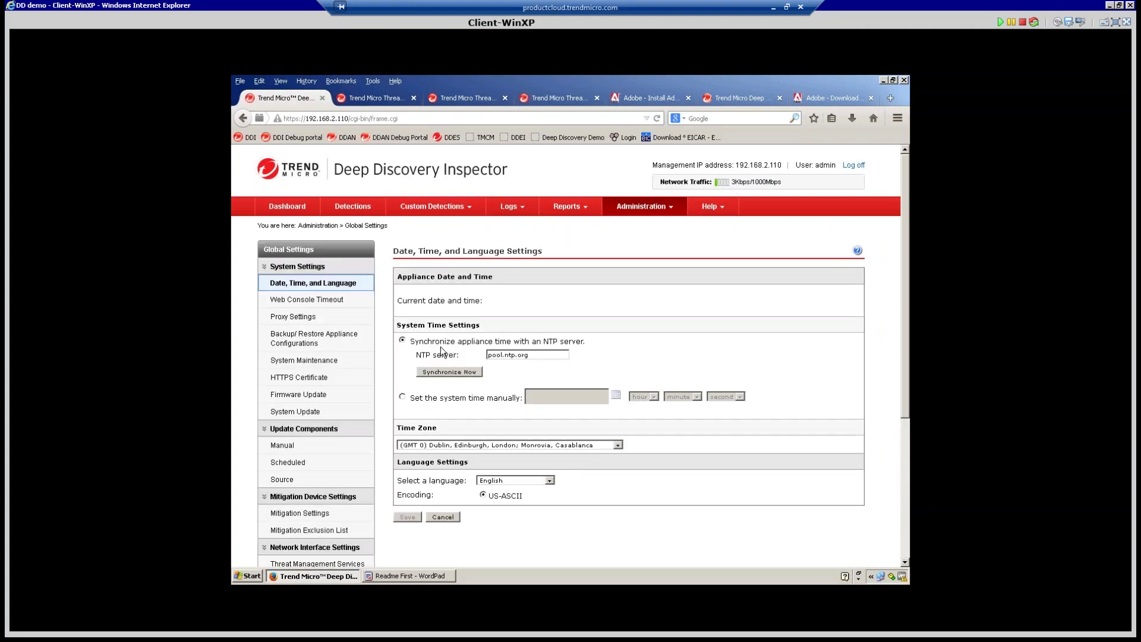
click(672, 208)
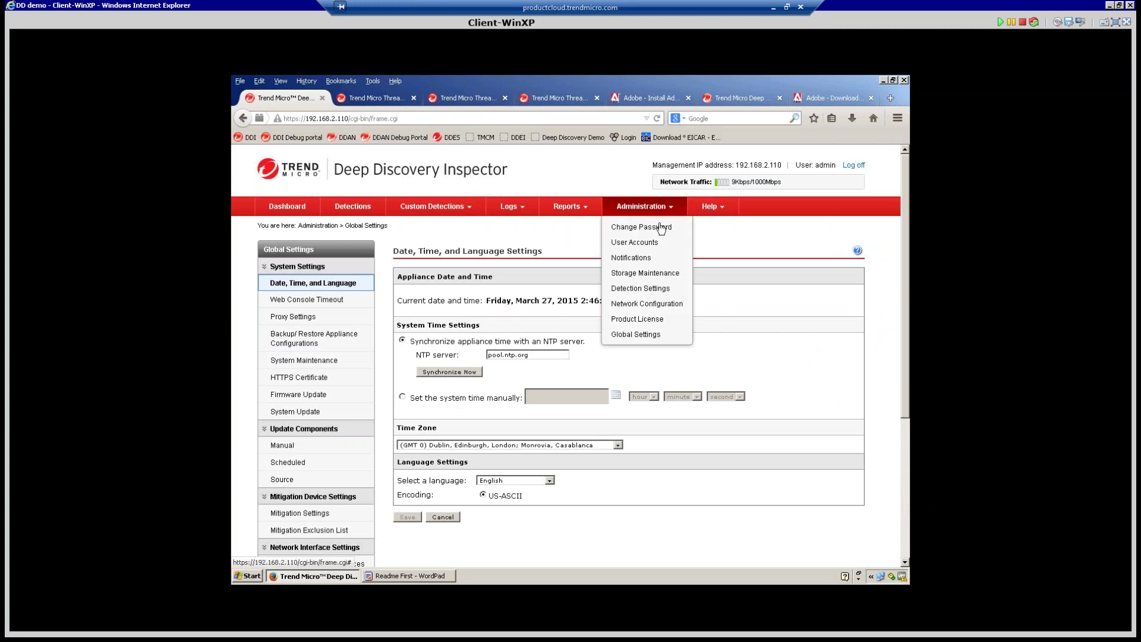
click(640, 289)
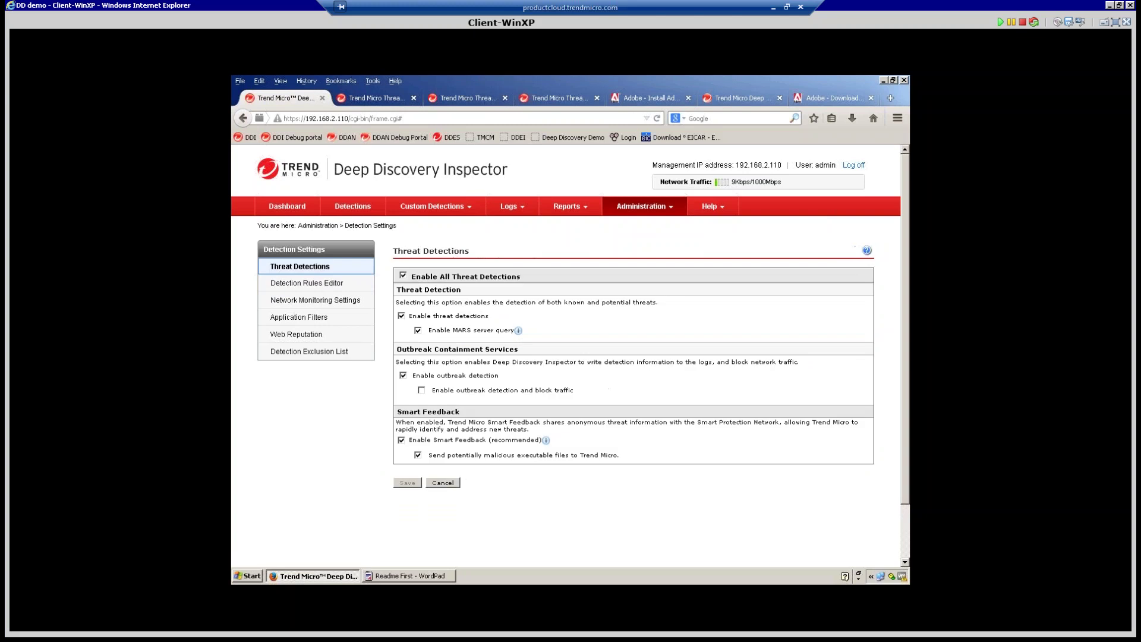
Browse the rules in the Detection Rules Editor by risk type, confidence and reason, then examine the Web Reputation settings.
click(290, 287)
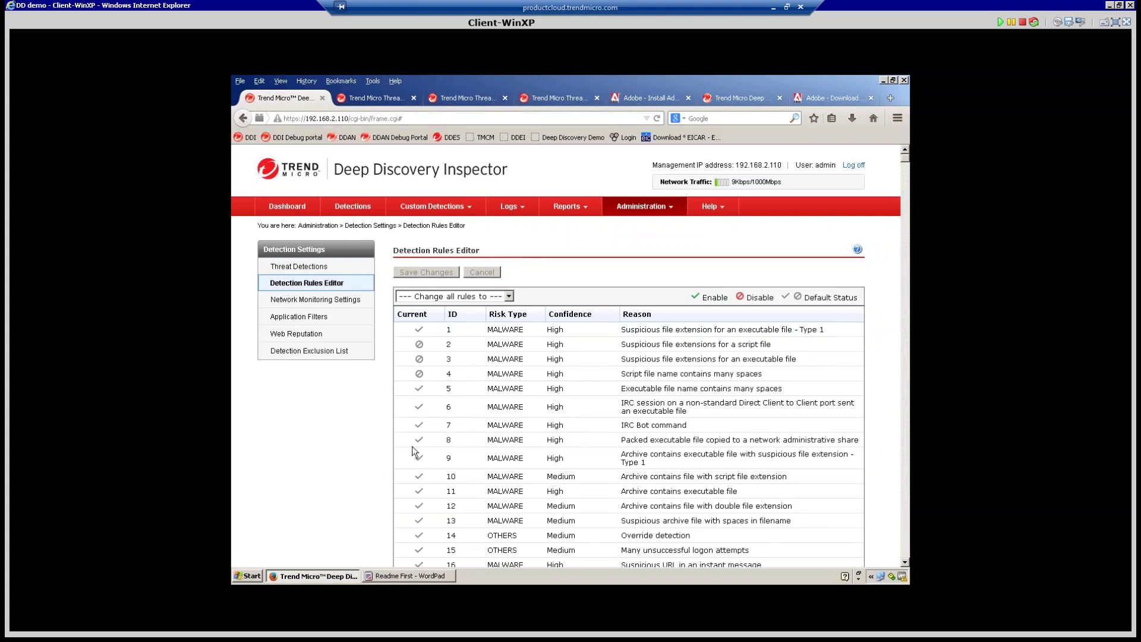
scroll(410, 440, down, 2)
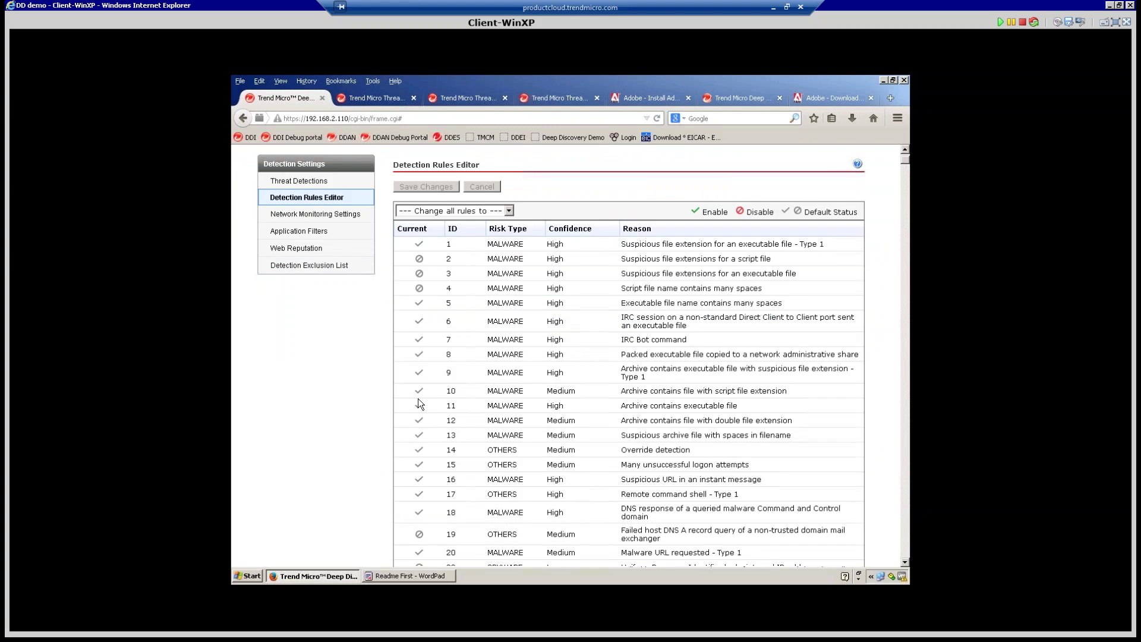
scroll(653, 416, down, 7)
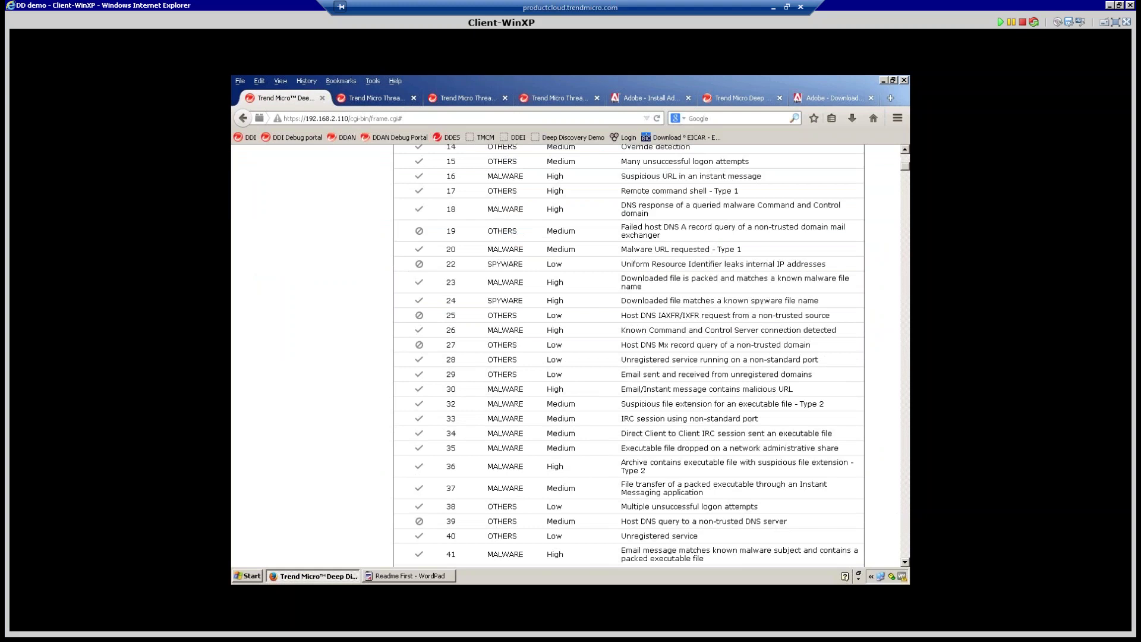
scroll(906, 524, down, 15)
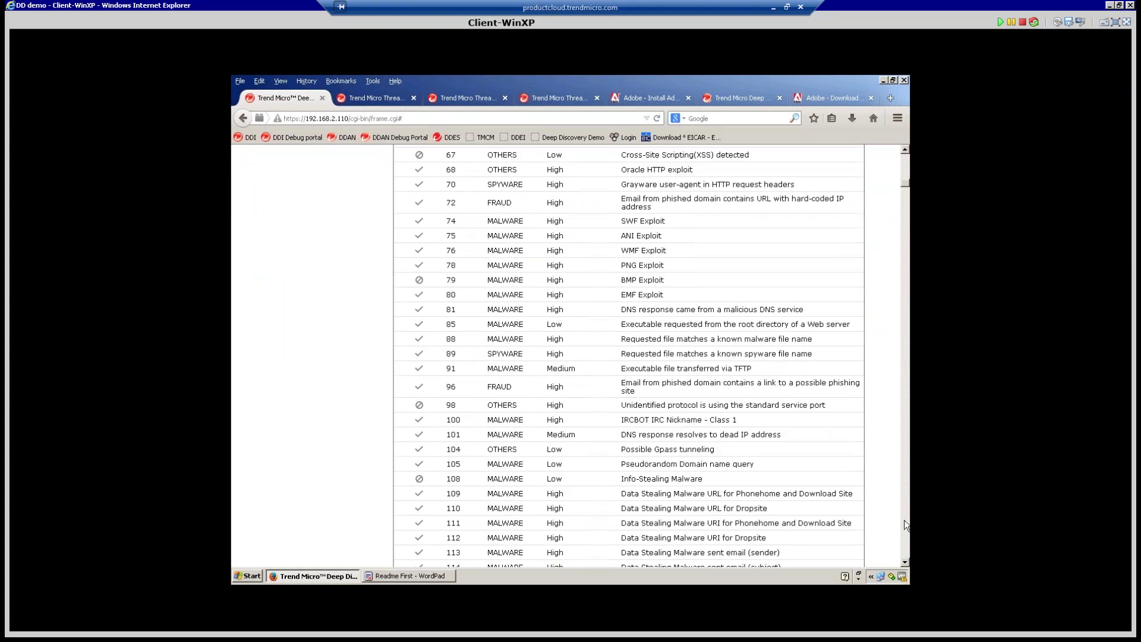
scroll(906, 524, down, 13)
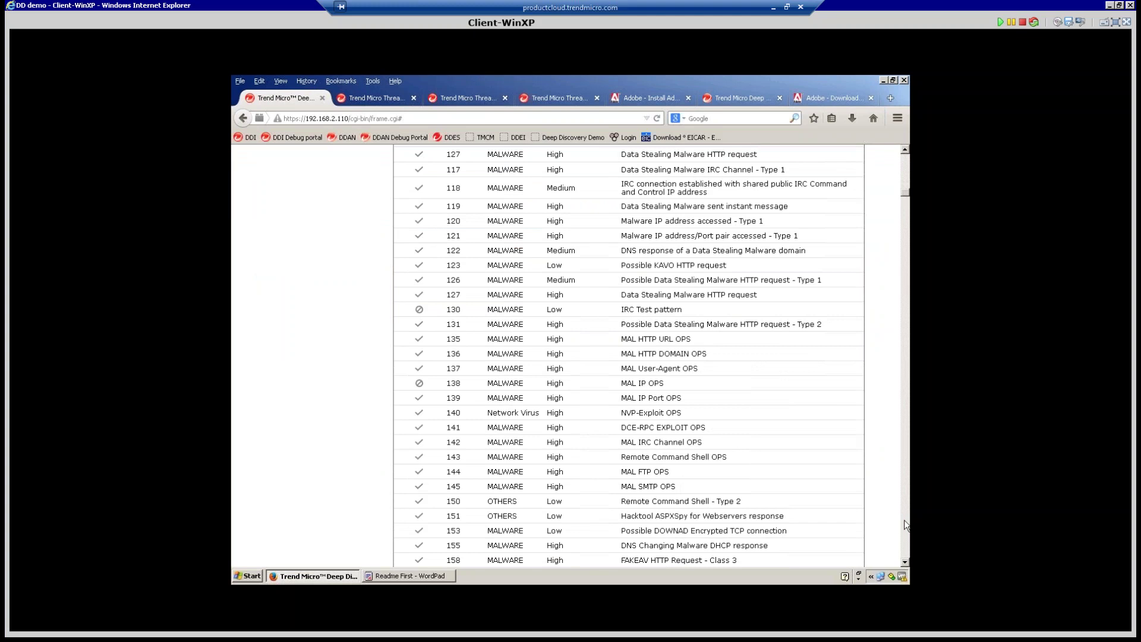
drag(905, 192, 888, 337)
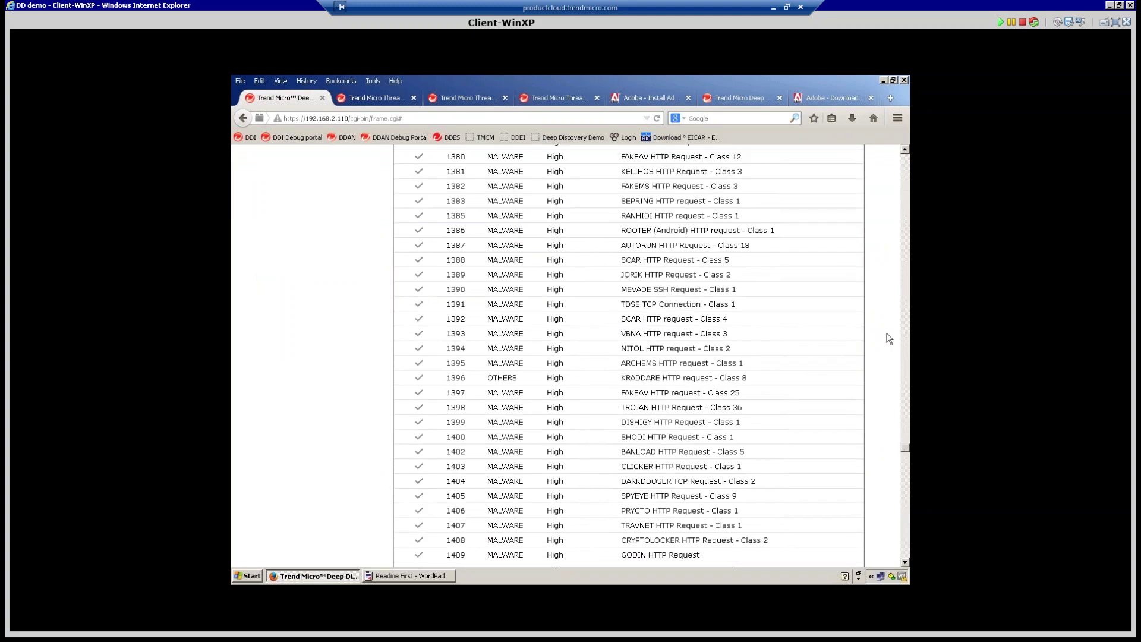
scroll(907, 166, up, 1)
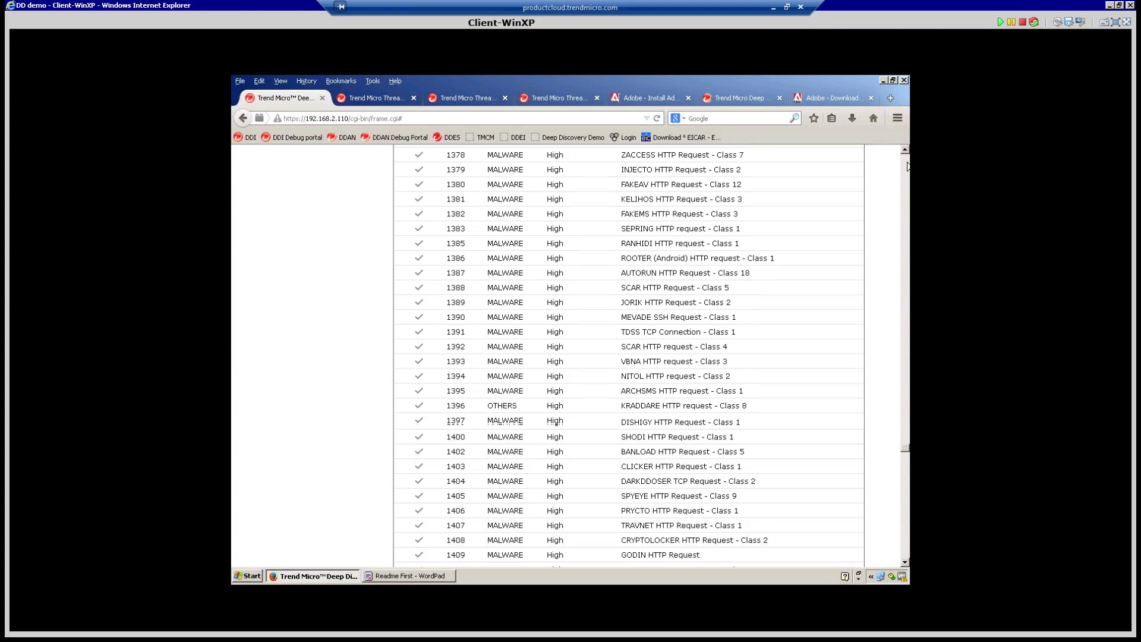
click(905, 166)
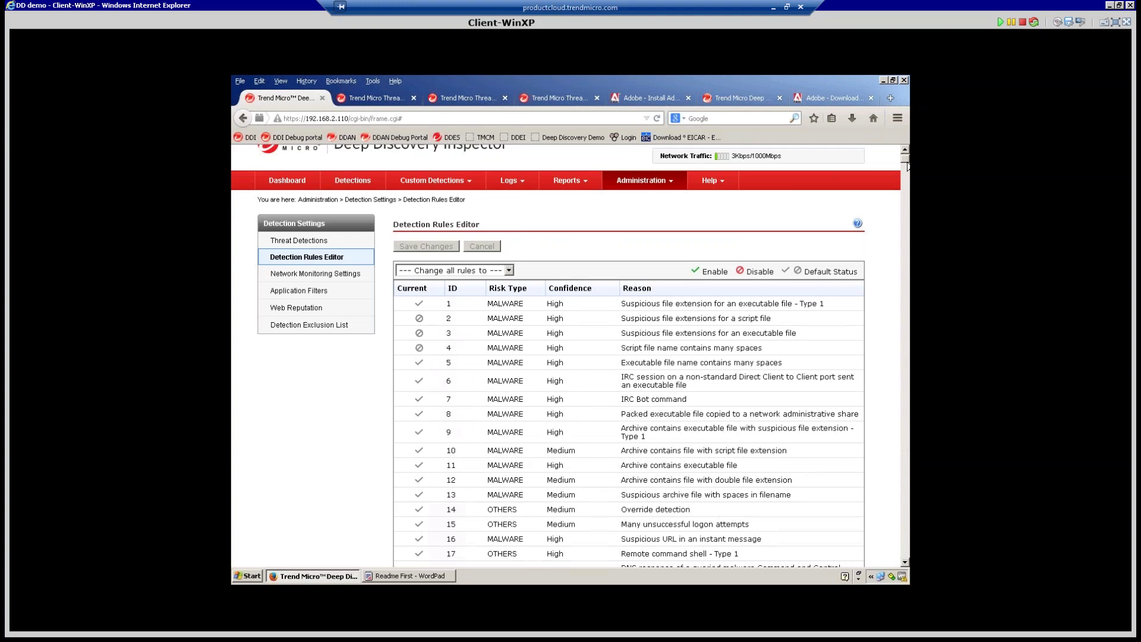
scroll(905, 166, up, 1)
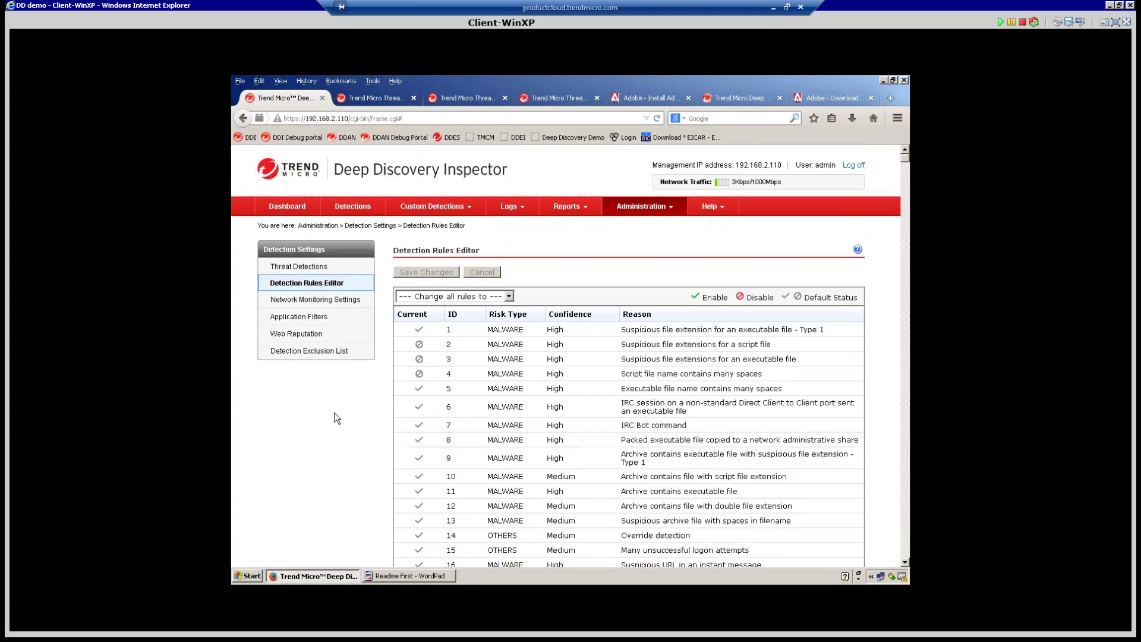
click(296, 333)
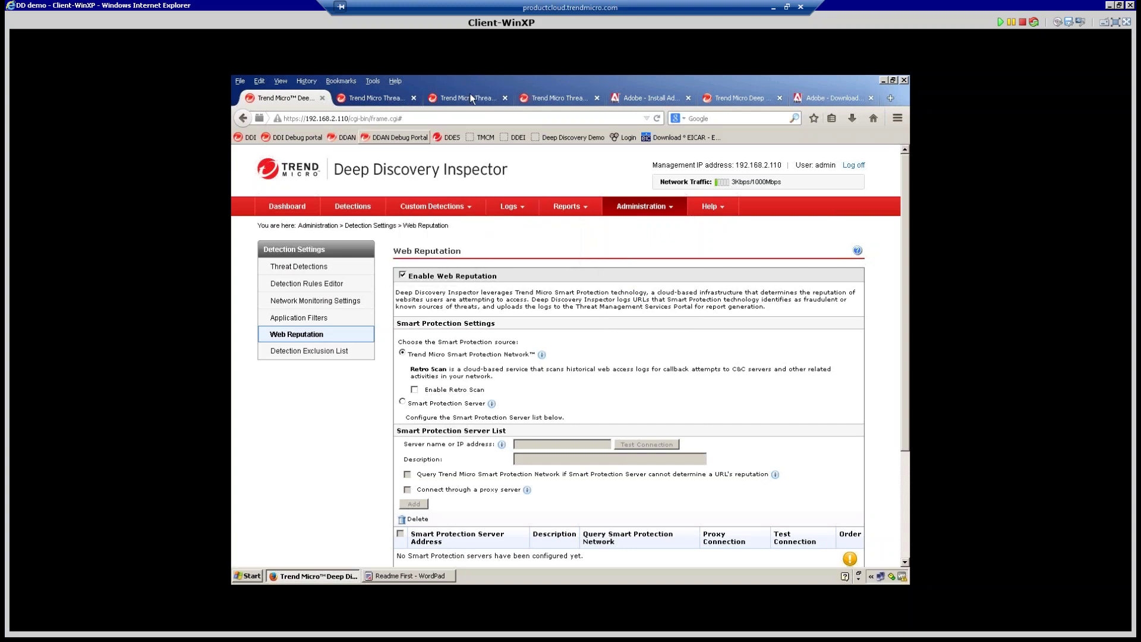
Switch to the Deep Discovery Analyzer console, reload it and try to log on as administrator.
click(746, 99)
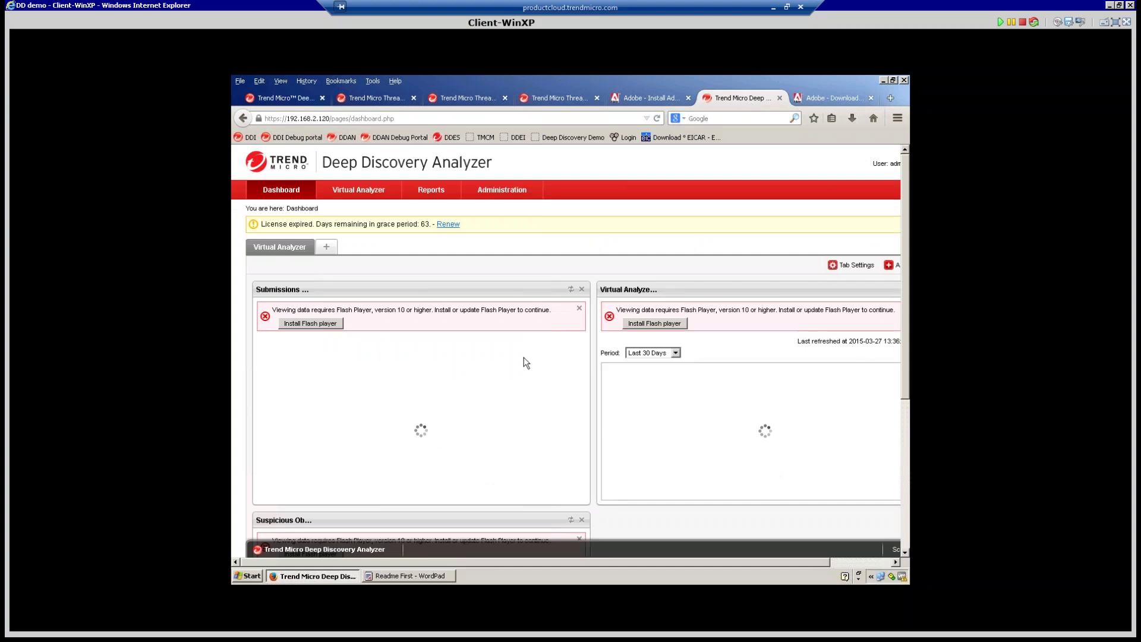
click(403, 120)
click(403, 120)
key(Return)
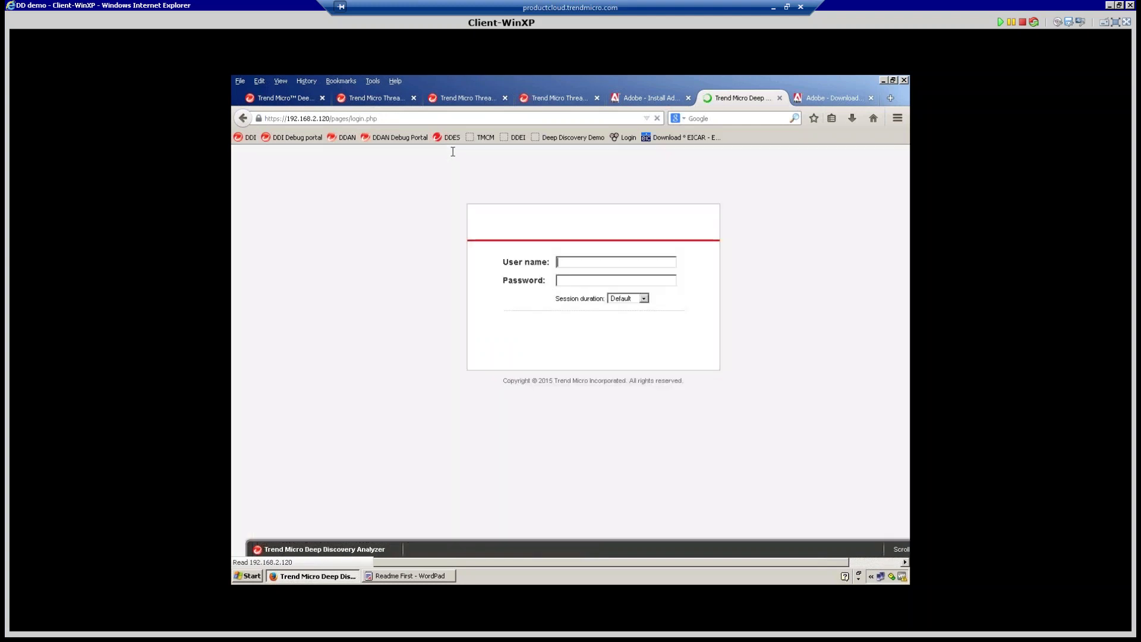
text(administra)
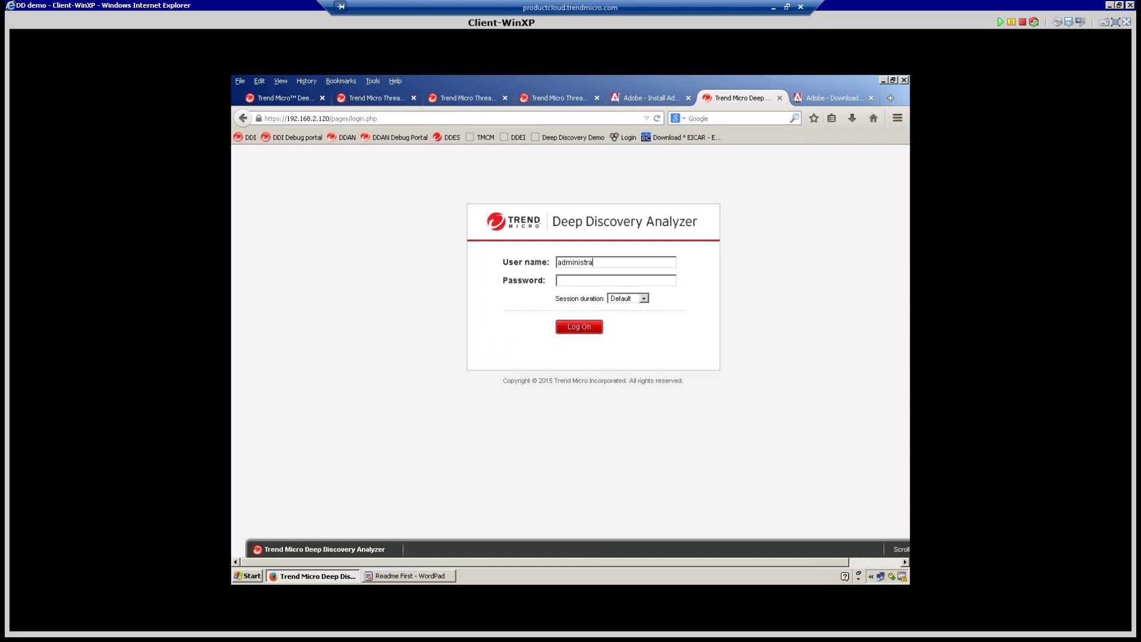
text(tor)
key(Tab)
click(589, 333)
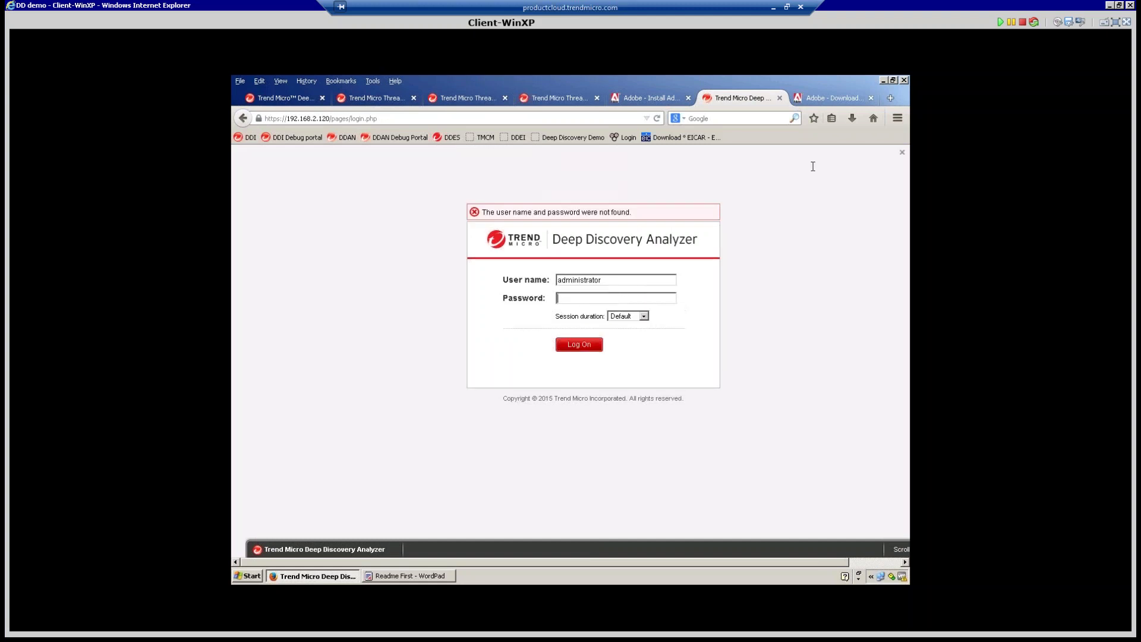
Leave the Deep Discovery Analyzer logon page and return to the Deep Discovery Inspector console.
click(883, 81)
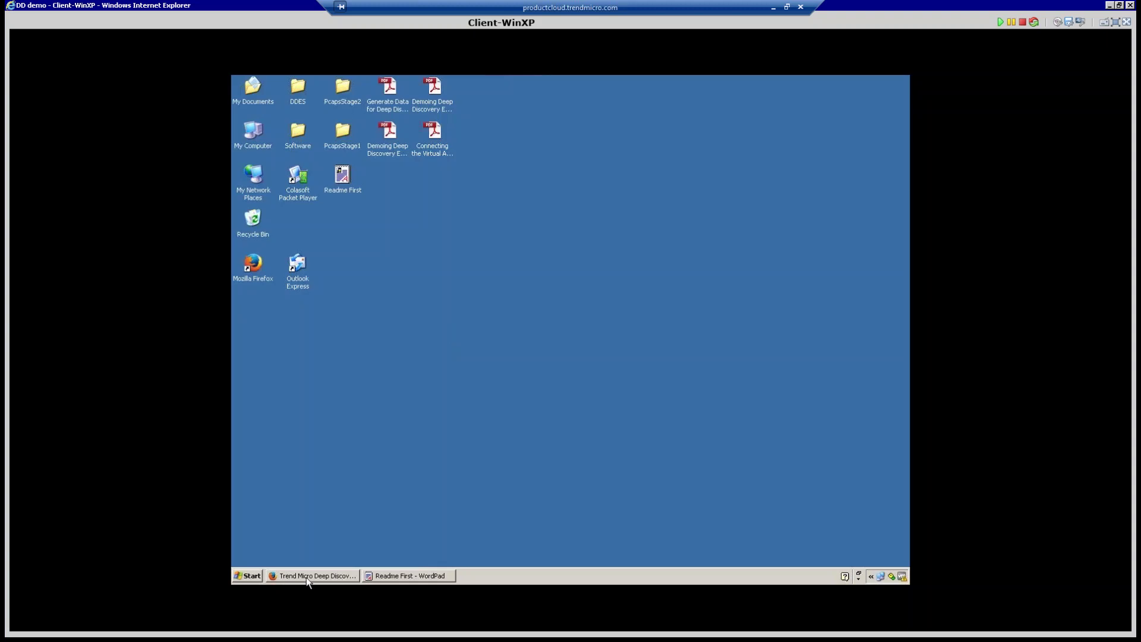
key(alt+Tab)
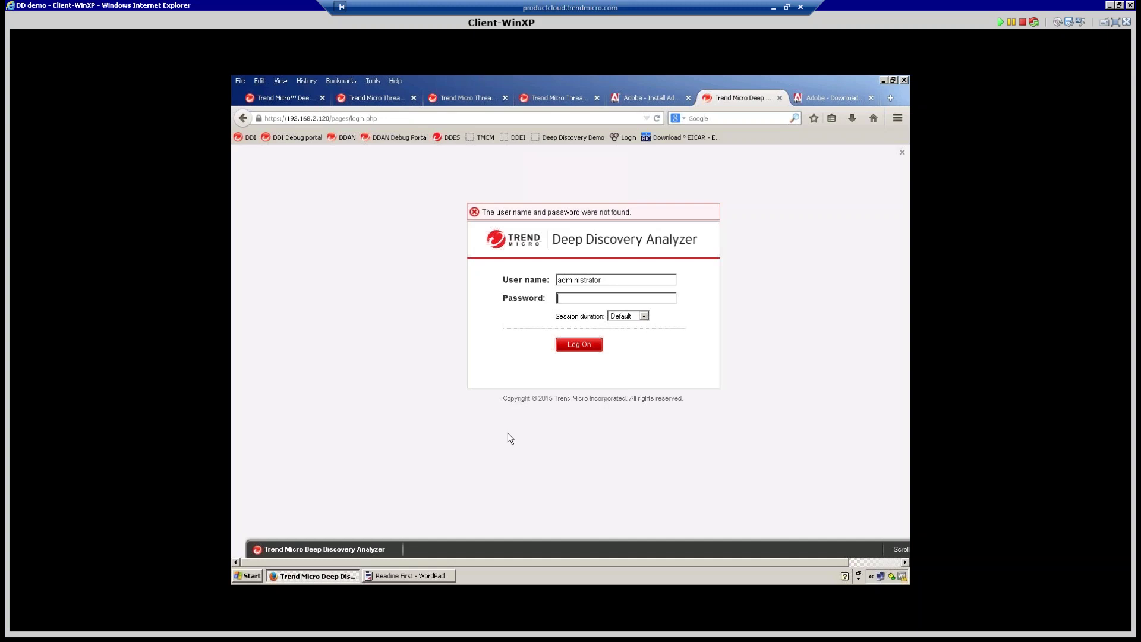
click(271, 100)
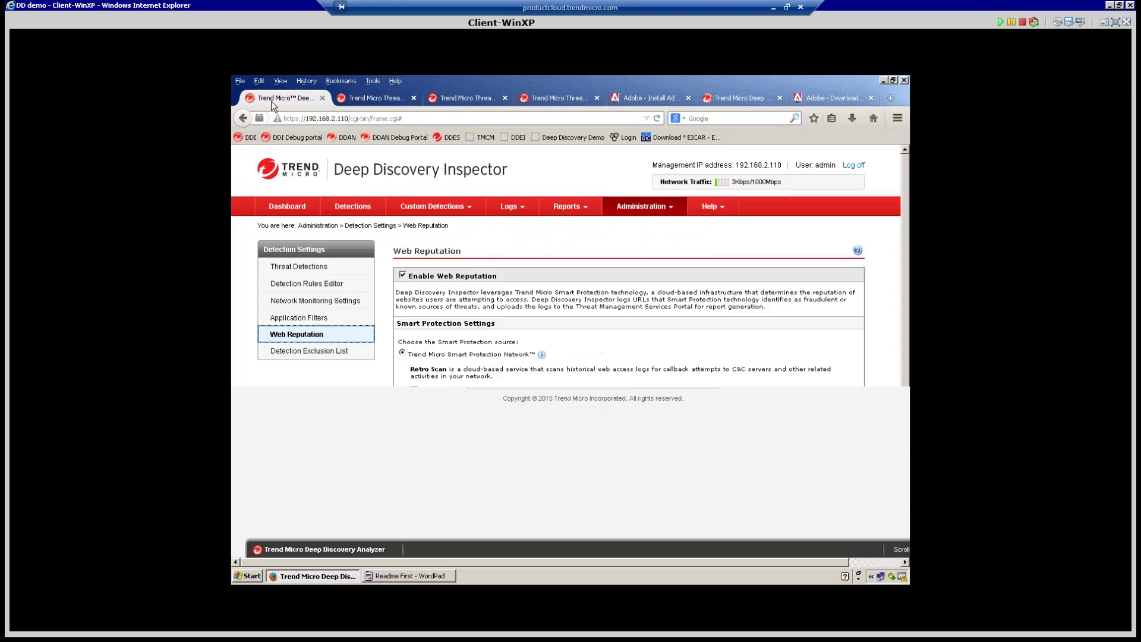
Switch from the remote lab session to the PowerPoint presentation and display the Thank You slide, number 27.
click(772, 8)
scroll(165, 552, down, 3)
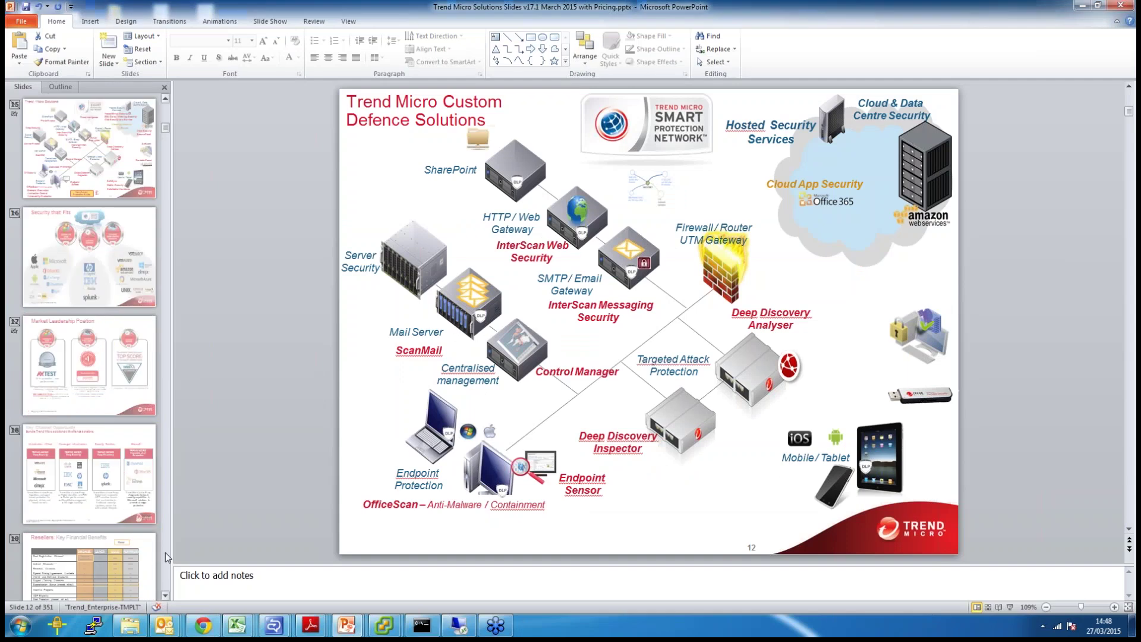
scroll(165, 551, down, 5)
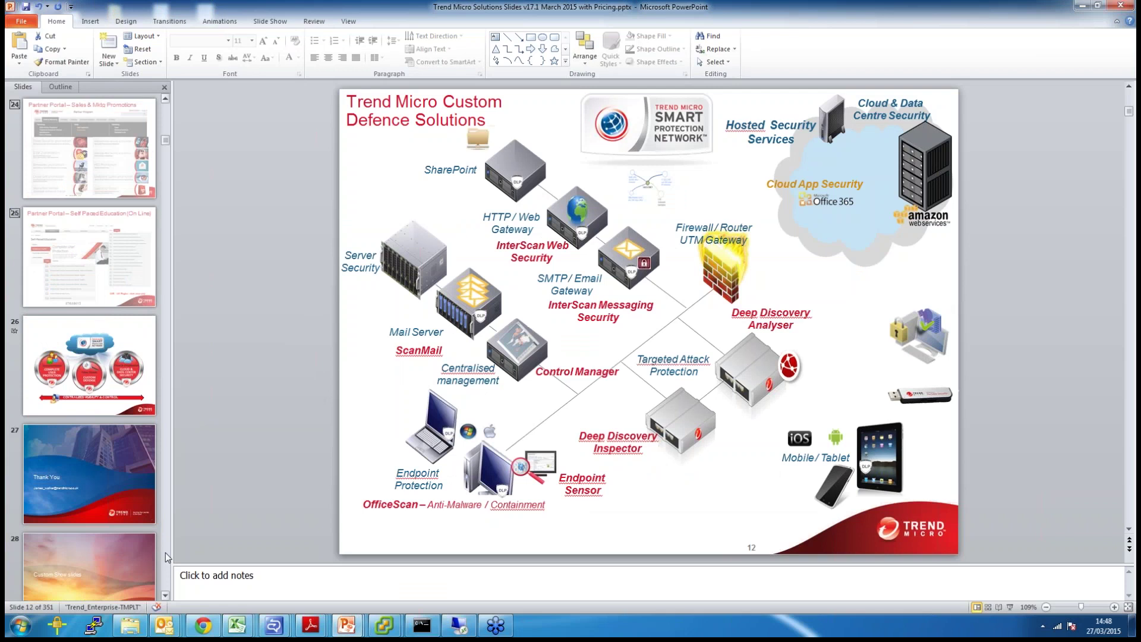
click(89, 474)
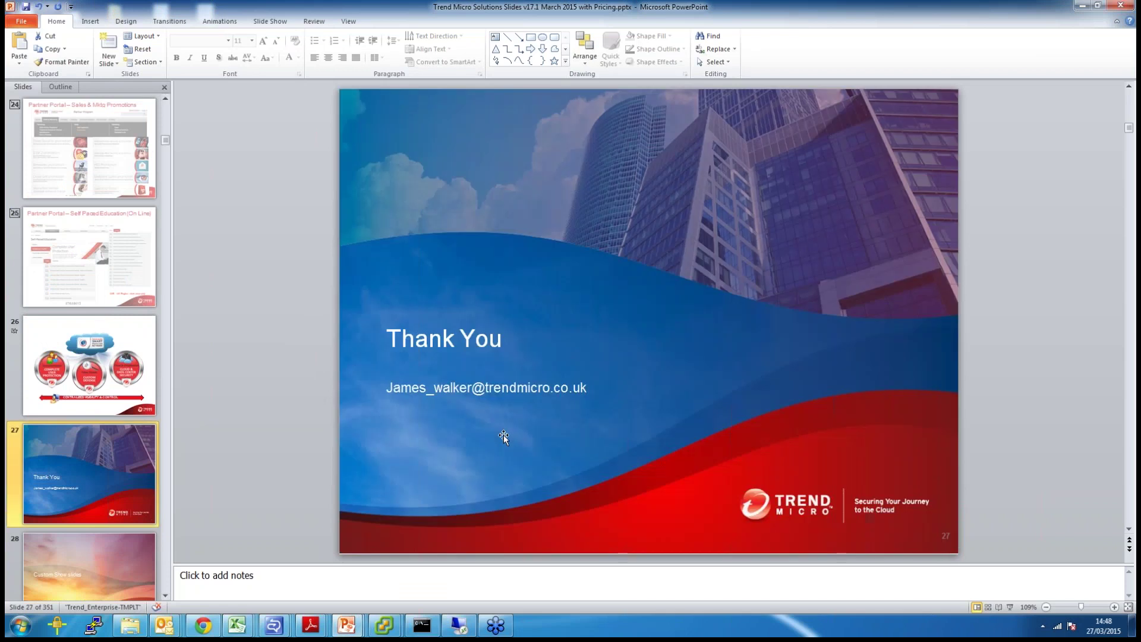